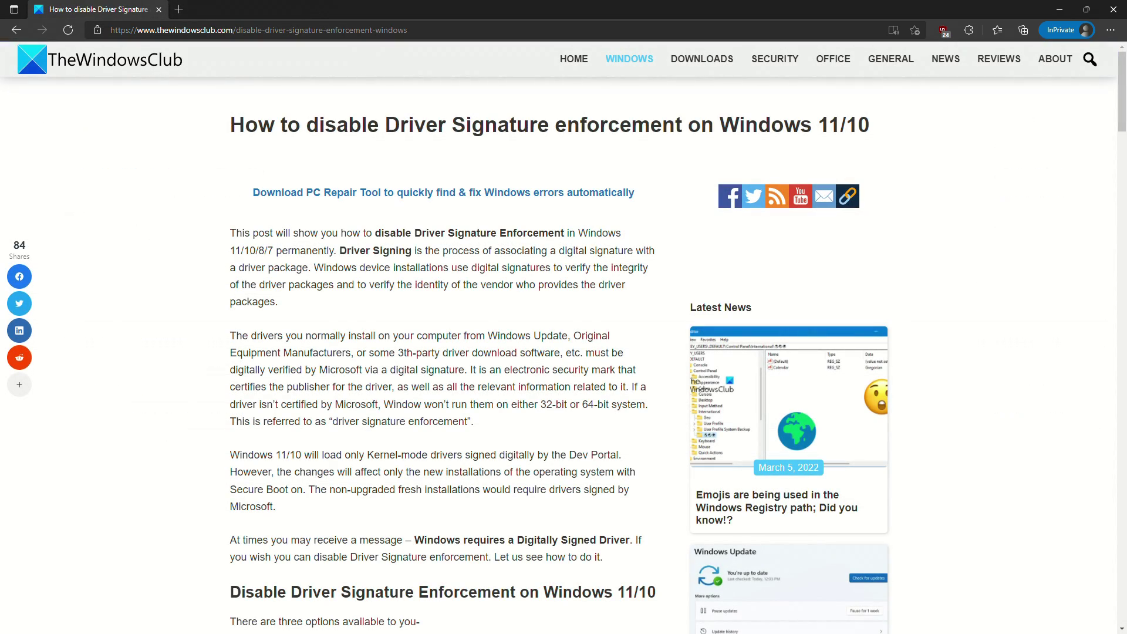
scroll(431, 428, "down", 2)
scroll(431, 427, "down", 1)
scroll(431, 427, "down", 1)
scroll(431, 427, "down", 2)
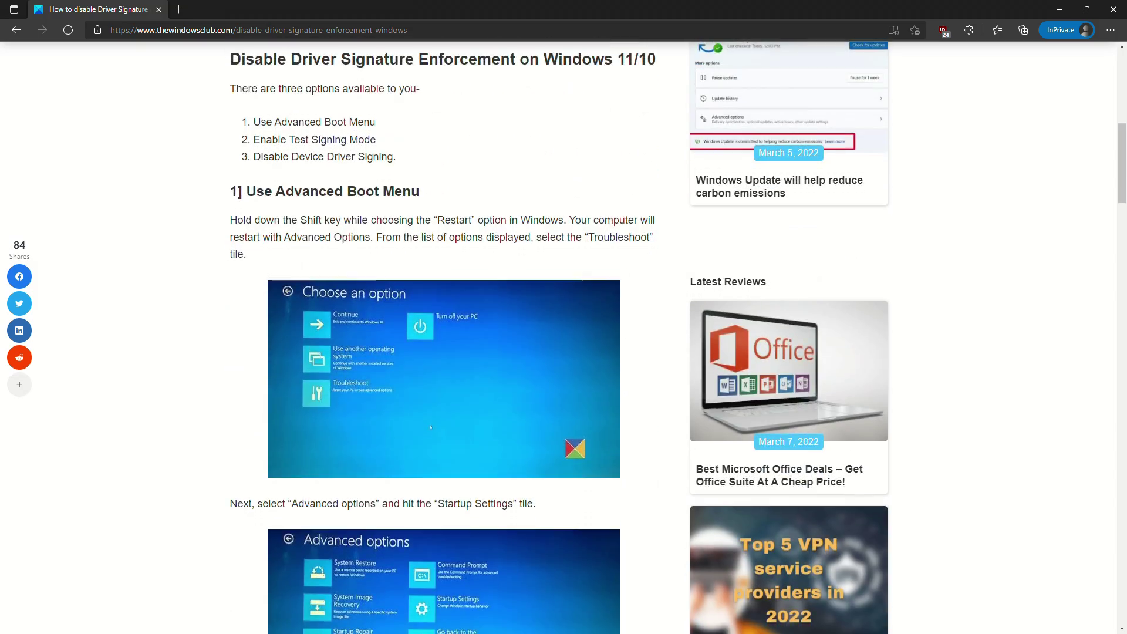
scroll(430, 427, "down", 2)
scroll(431, 427, "down", 1)
scroll(440, 352, "down", 1)
scroll(450, 282, "down", 1)
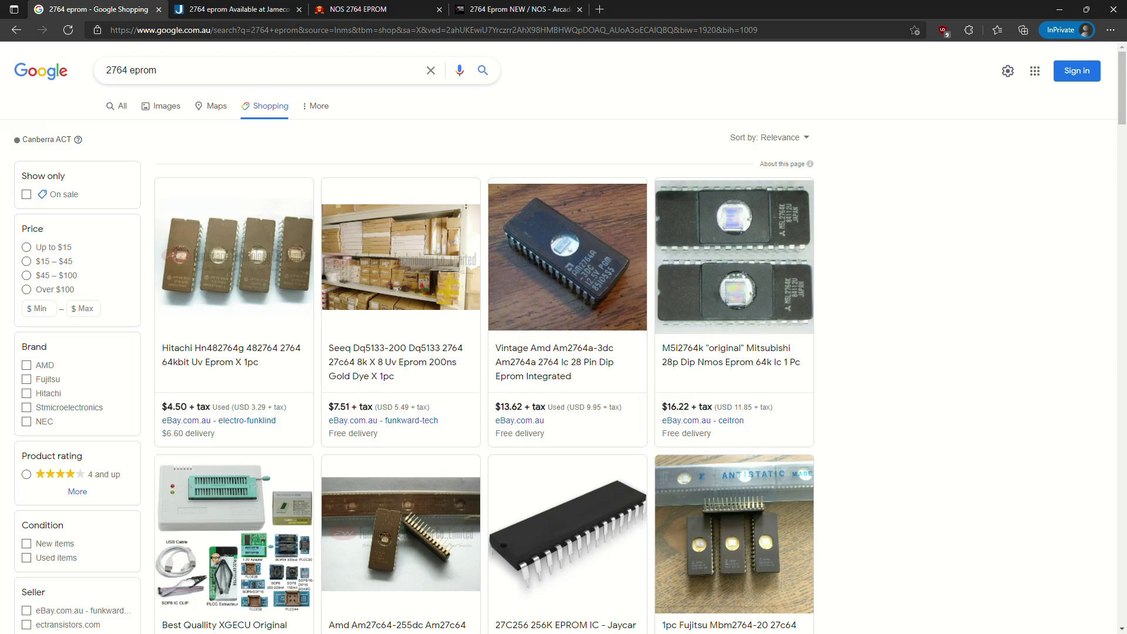
scroll(564, 353, "down", 1)
scroll(563, 353, "down", 3)
scroll(564, 353, "down", 2)
scroll(563, 353, "down", 1)
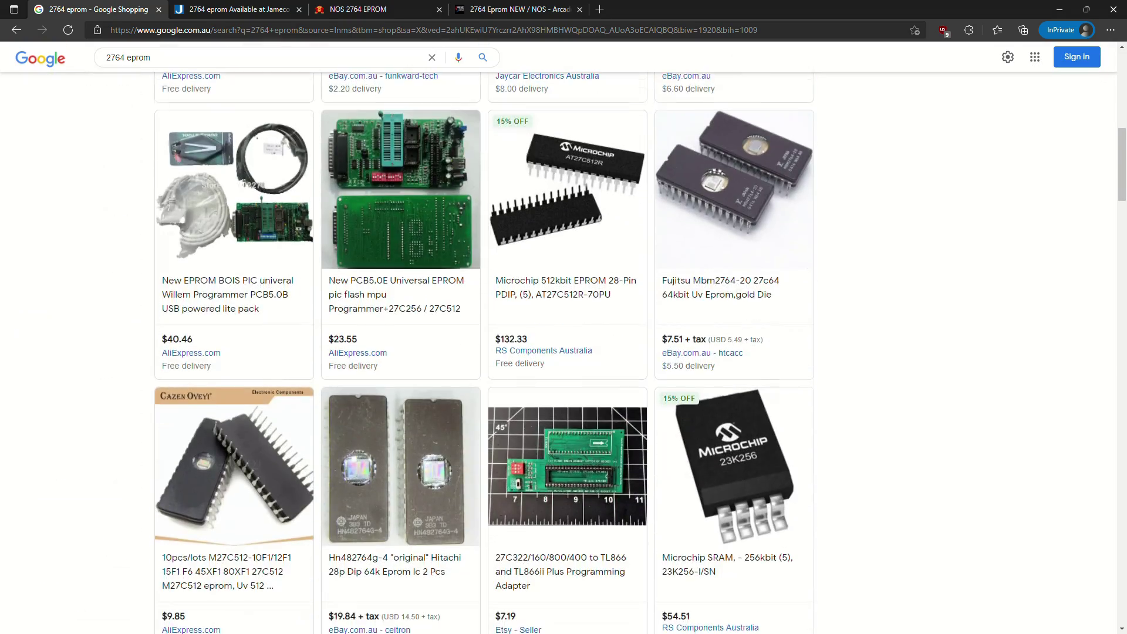
scroll(564, 353, "down", 3)
scroll(564, 352, "down", 1)
scroll(564, 353, "down", 3)
scroll(564, 352, "down", 3)
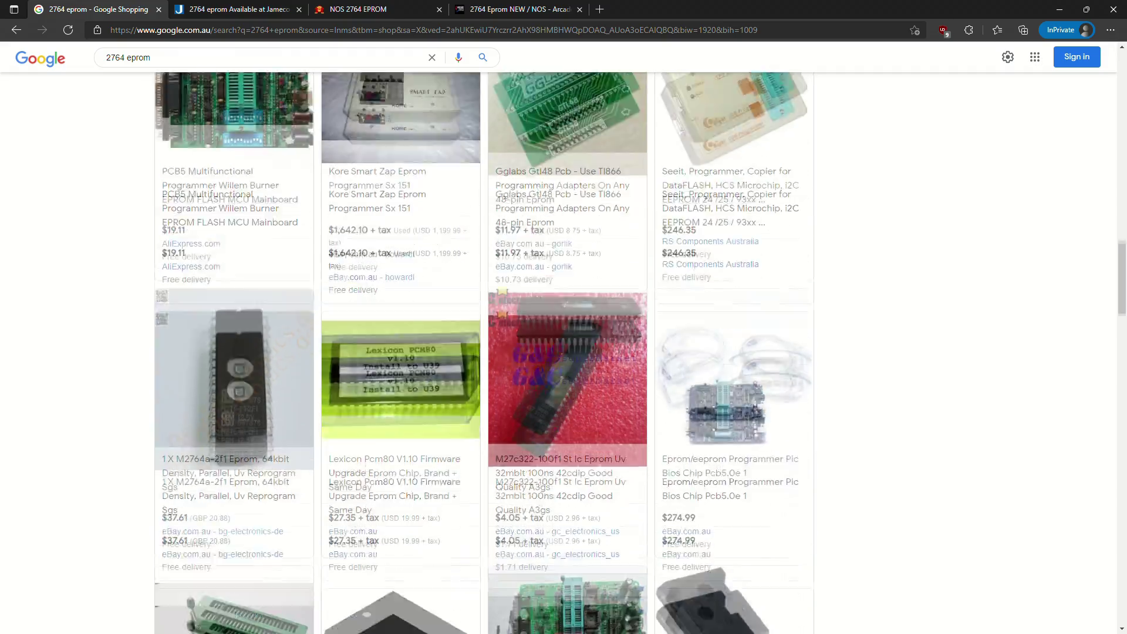
scroll(564, 352, "down", 1)
scroll(564, 353, "down", 1)
scroll(563, 353, "down", 3)
scroll(564, 353, "down", 3)
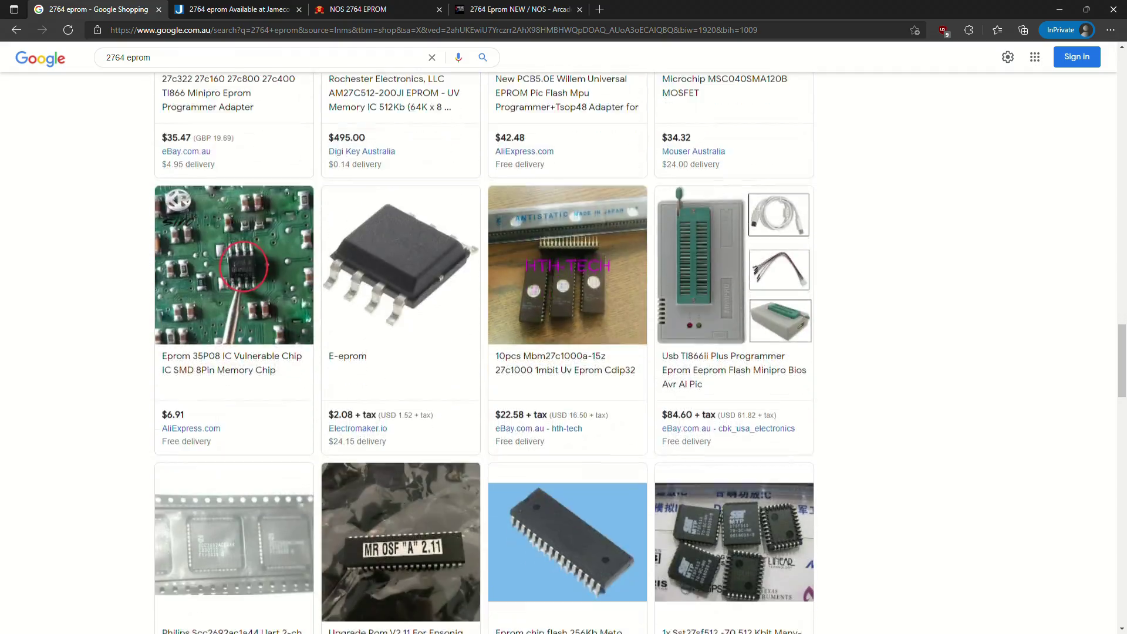
scroll(564, 352, "down", 3)
scroll(564, 353, "down", 2)
scroll(564, 353, "down", 1)
scroll(564, 352, "down", 2)
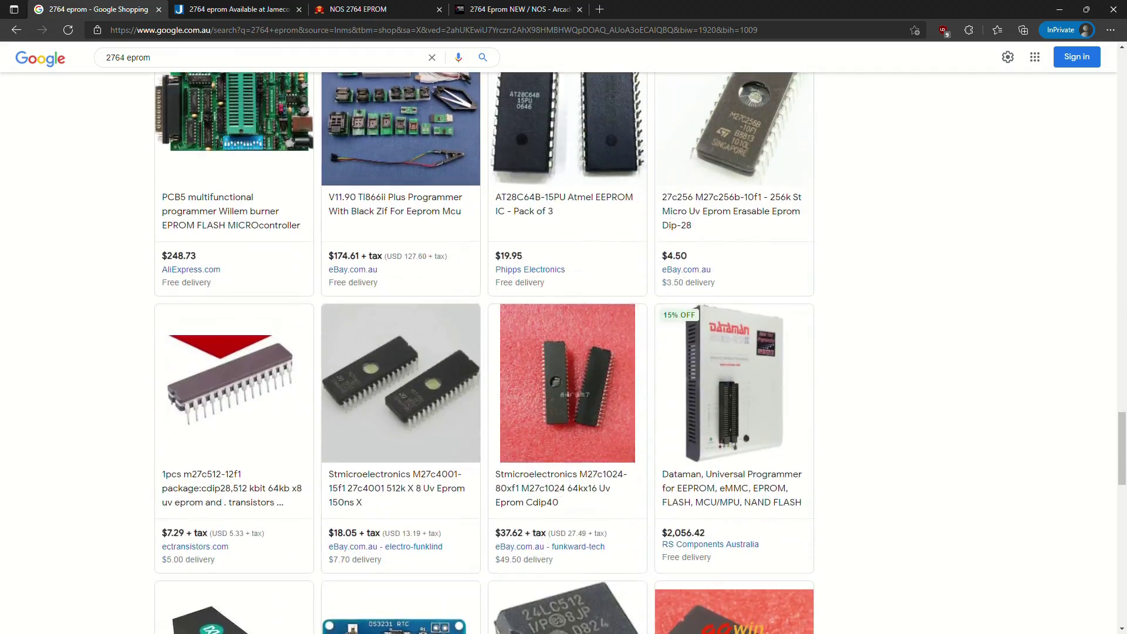
scroll(564, 353, "down", 2)
scroll(563, 353, "down", 4)
scroll(564, 352, "down", 1)
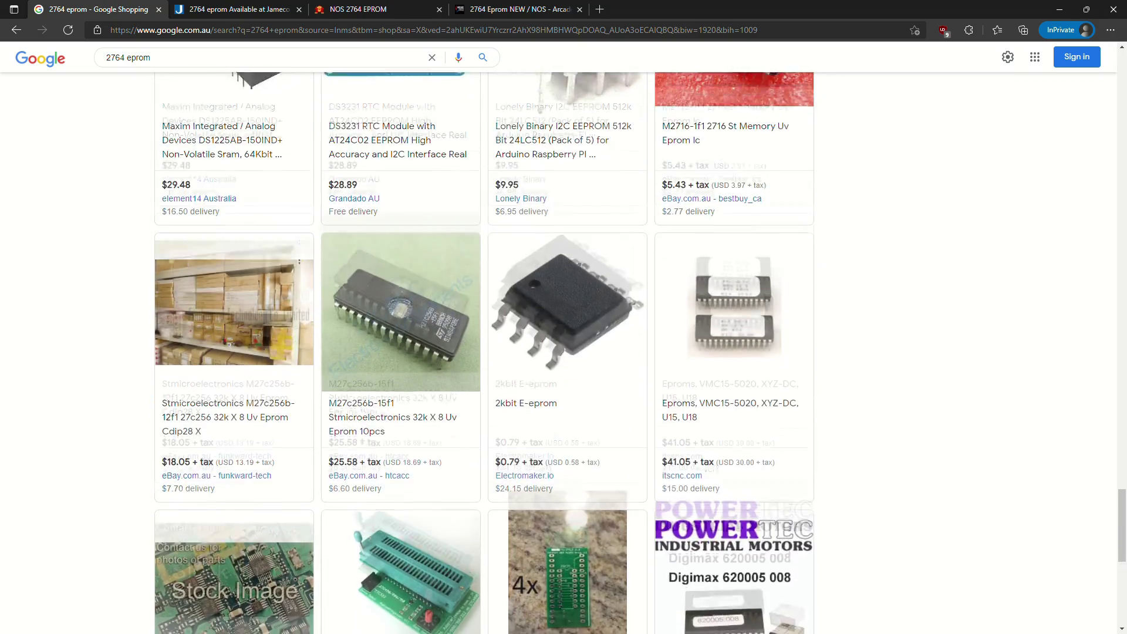
scroll(564, 353, "down", 4)
scroll(564, 353, "down", 1)
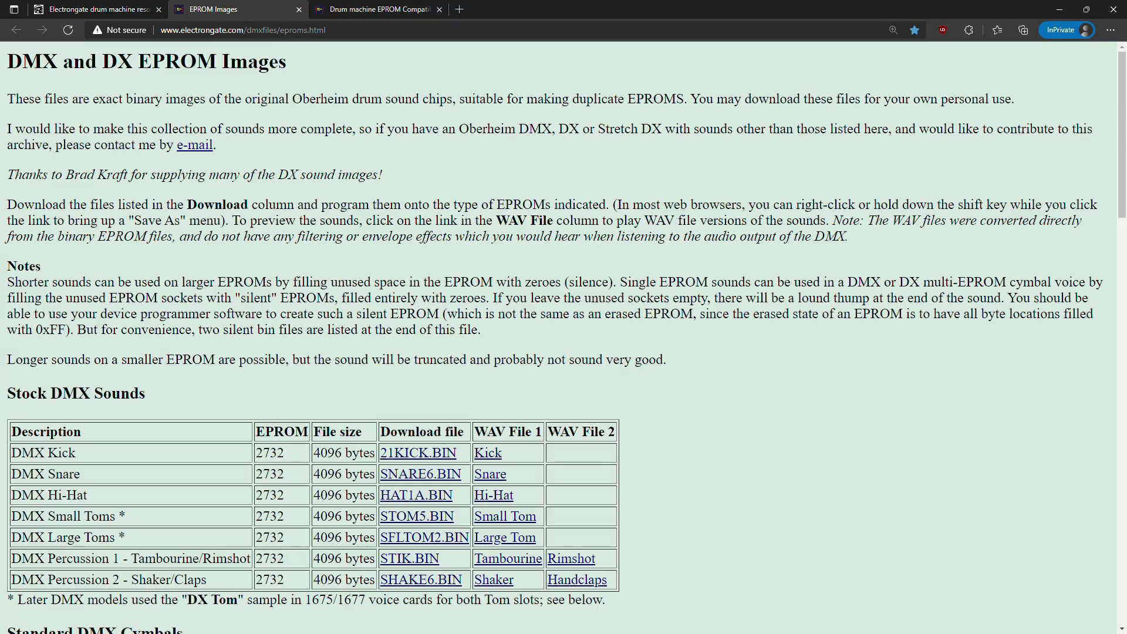
scroll(563, 335, "down", 2)
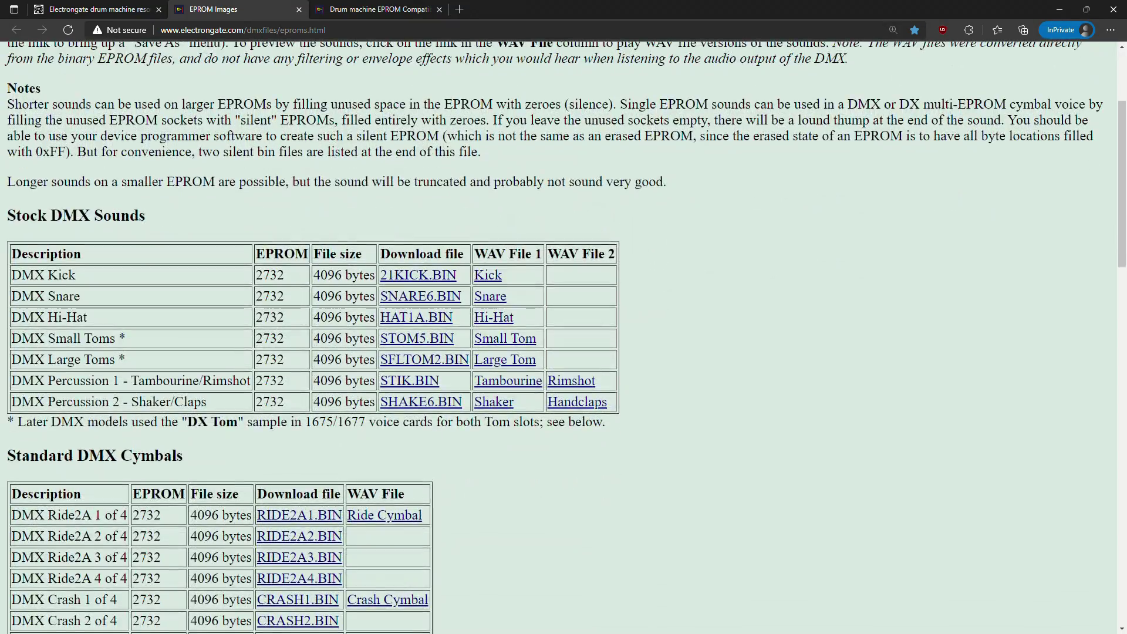
scroll(564, 335, "down", 1)
scroll(564, 334, "down", 2)
scroll(564, 335, "down", 2)
scroll(565, 336, "down", 2)
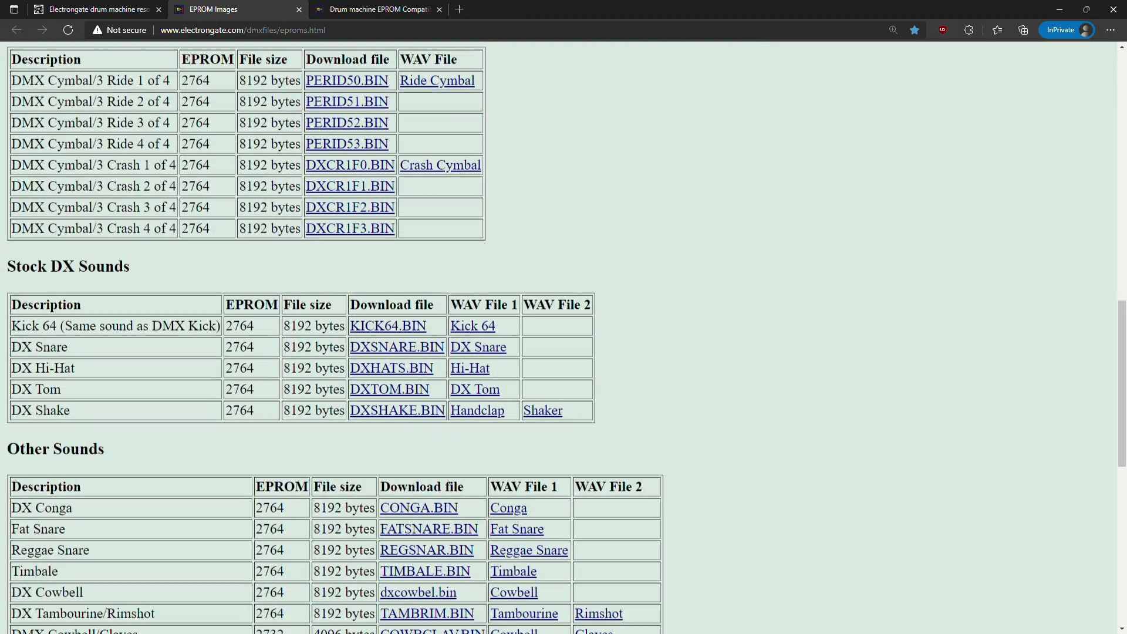
scroll(565, 335, "down", 2)
scroll(564, 335, "down", 2)
scroll(563, 336, "down", 2)
scroll(563, 334, "down", 1)
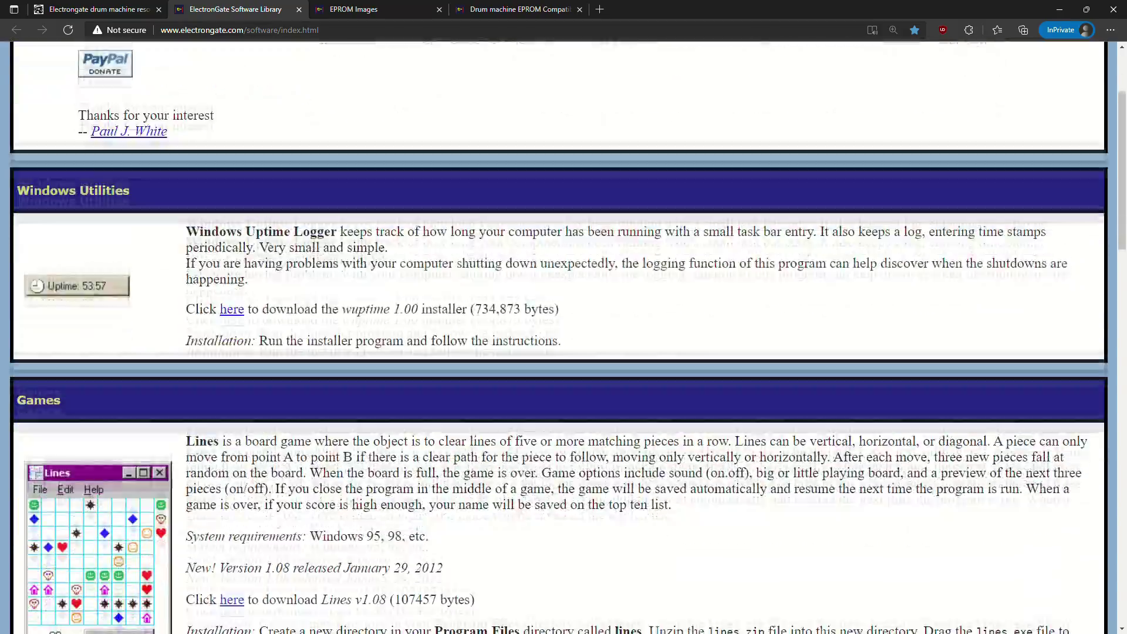
scroll(564, 334, "down", 1)
scroll(564, 335, "down", 3)
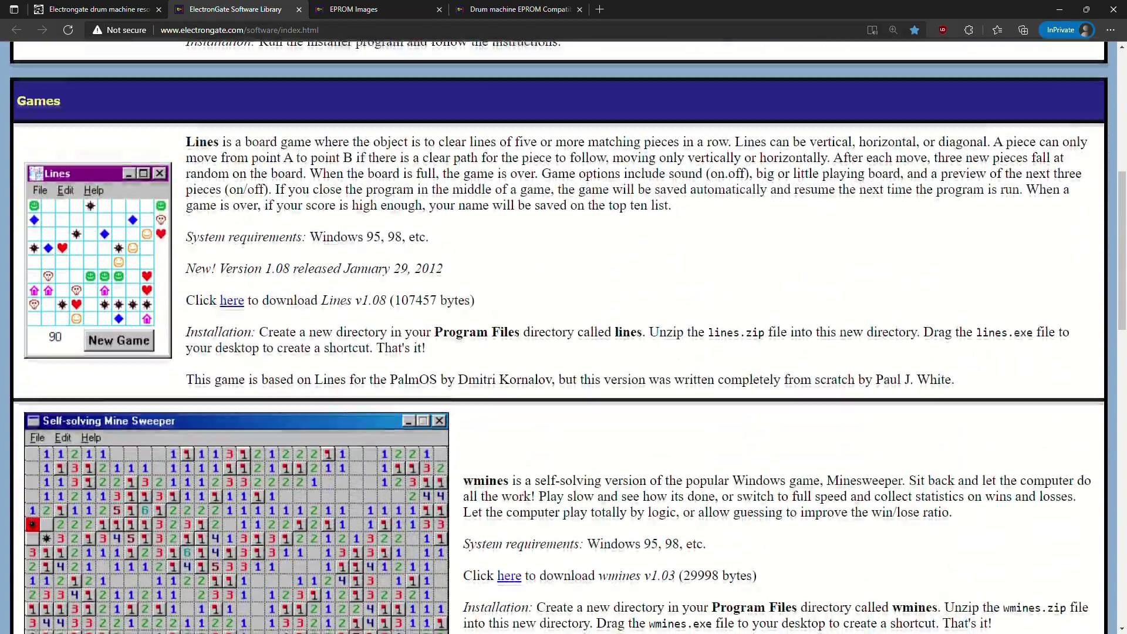
scroll(564, 335, "down", 3)
scroll(564, 334, "down", 3)
scroll(564, 336, "down", 2)
scroll(564, 335, "down", 1)
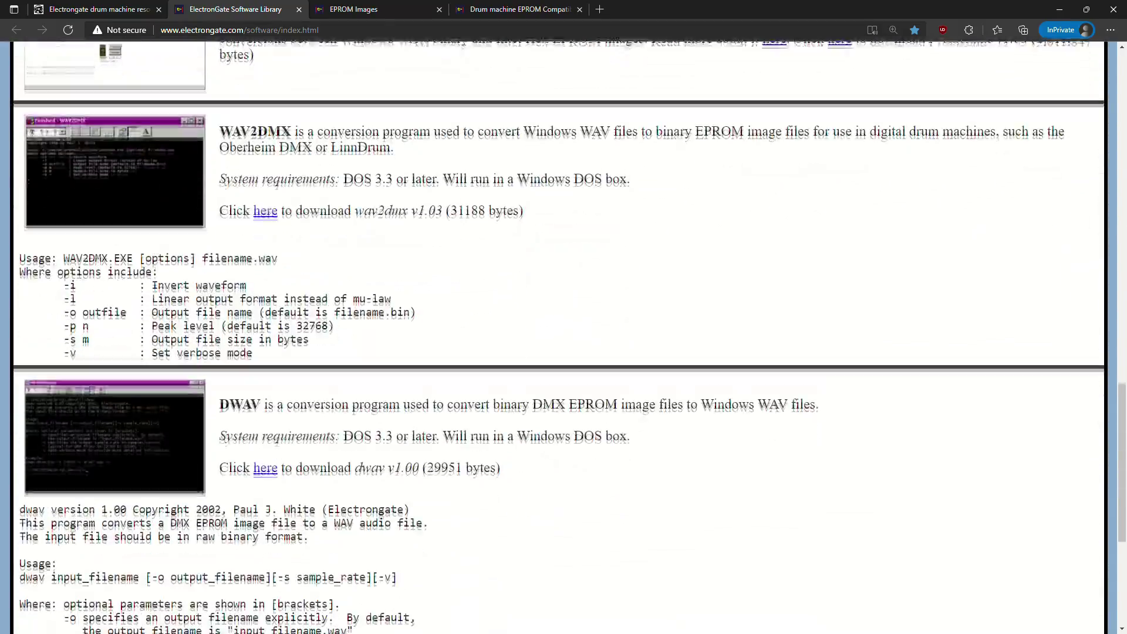
scroll(564, 335, "down", 2)
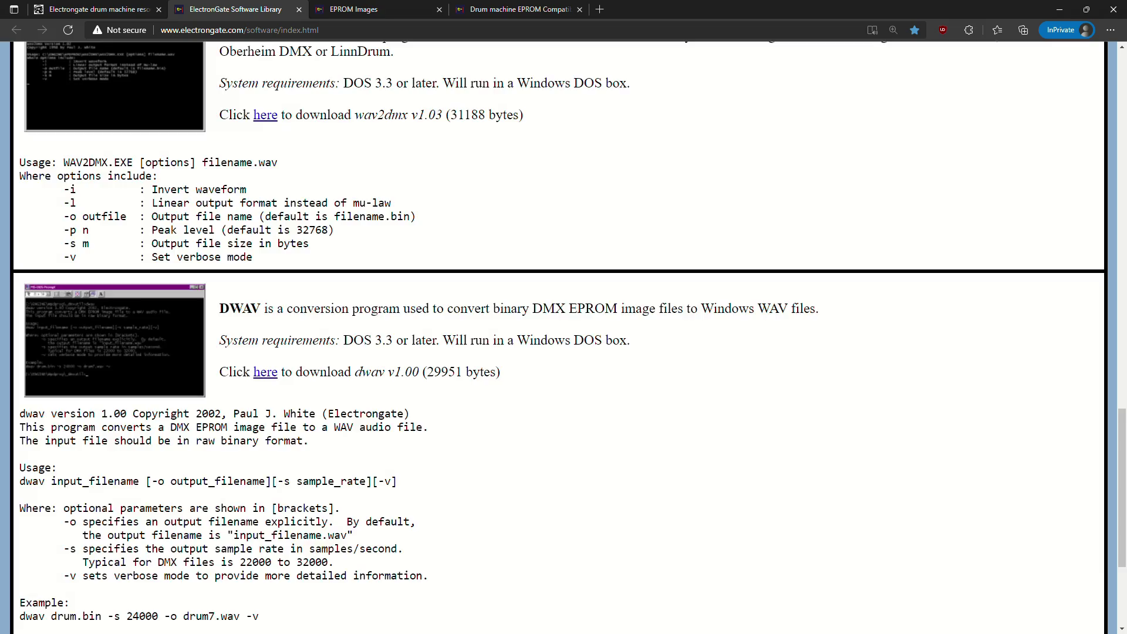
scroll(564, 335, "down", 2)
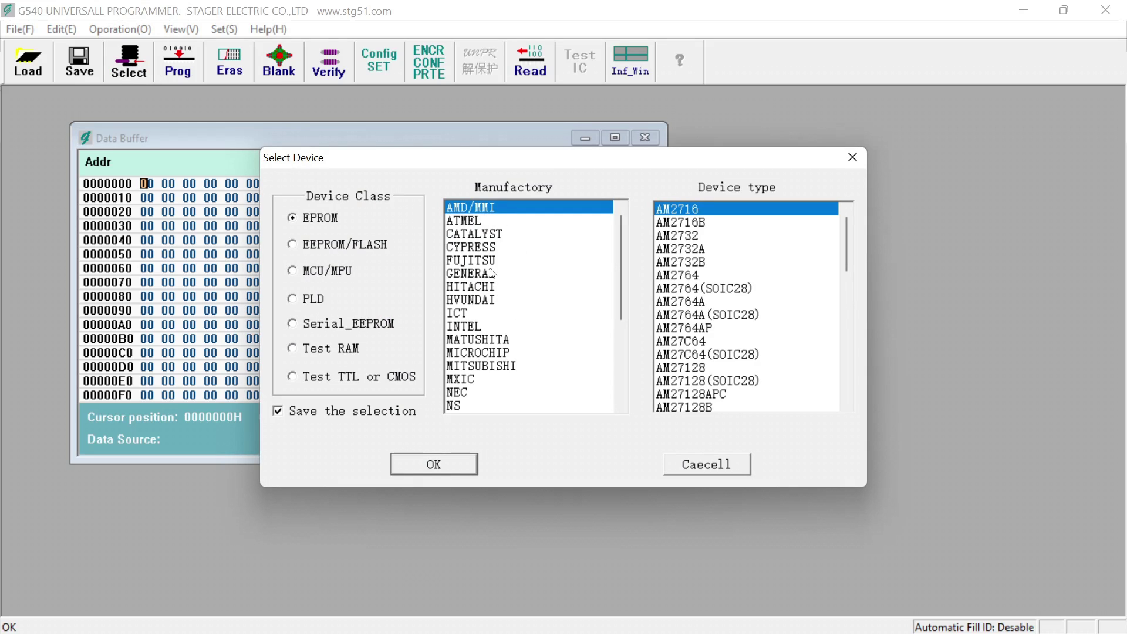
Step: Choose manufacturer FUJITSU and confirm the MBM2764 EPROM as the target device
left_click(489, 263)
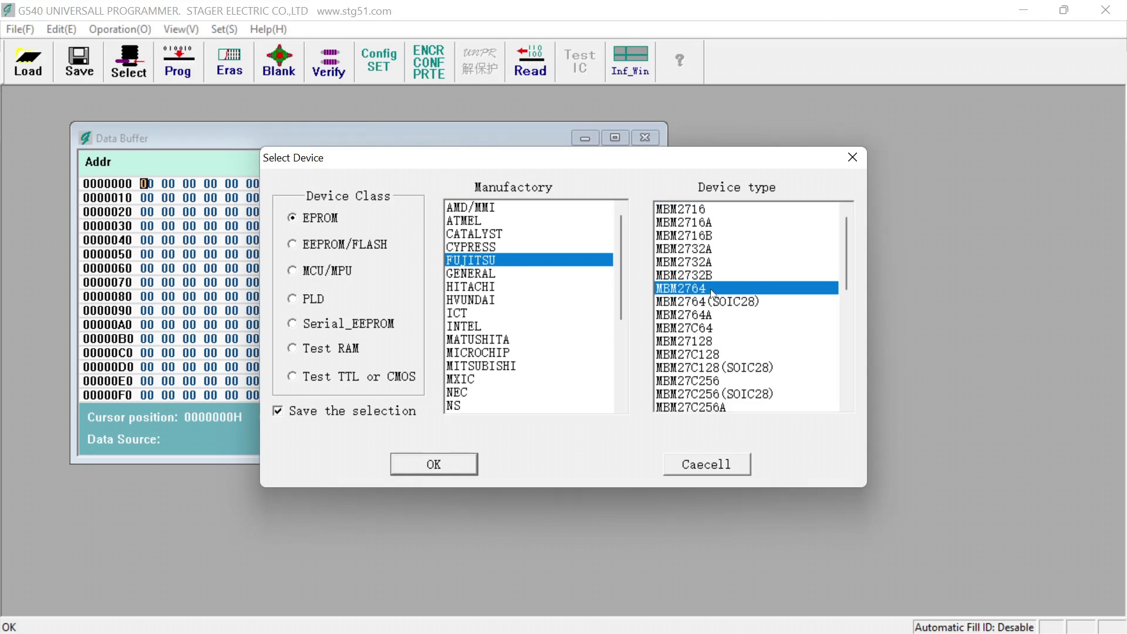
left_click(434, 464)
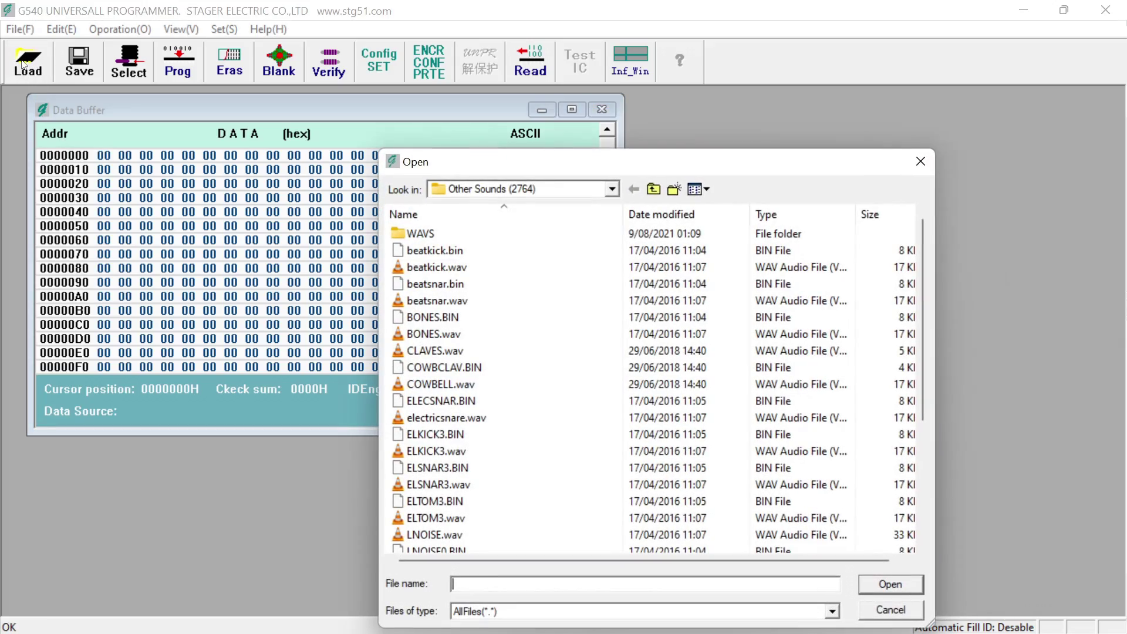
scroll(441, 353, "down", 3)
scroll(440, 396, "down", 1)
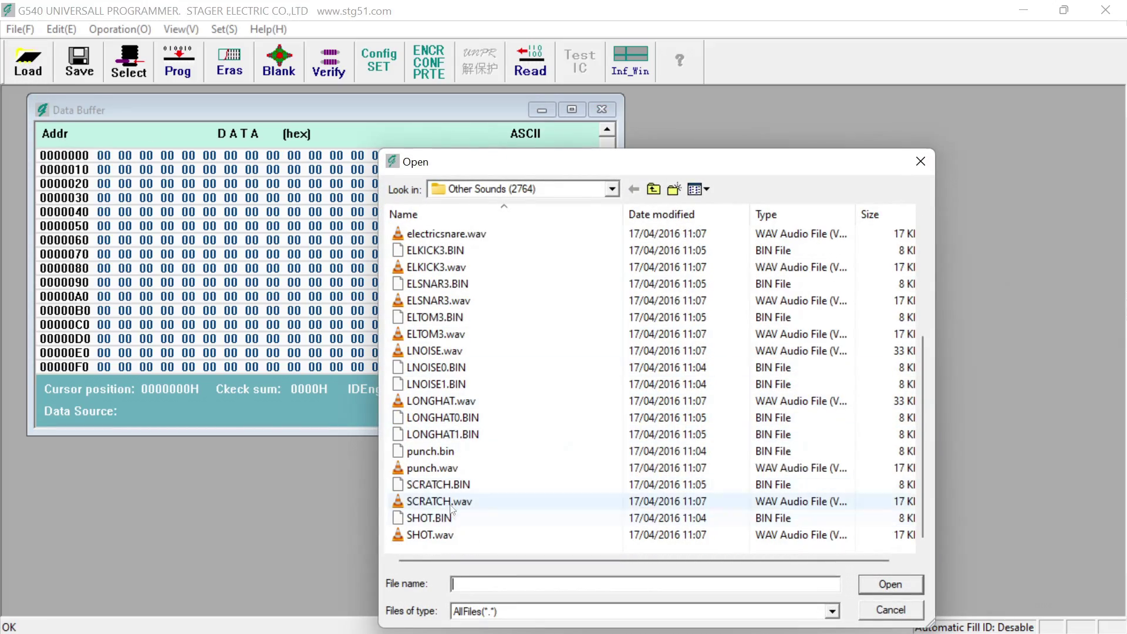
Step: Load SCRATCH.BIN as BIN into the buffer and program the MBM2764 with blank check and verify
double_click(437, 486)
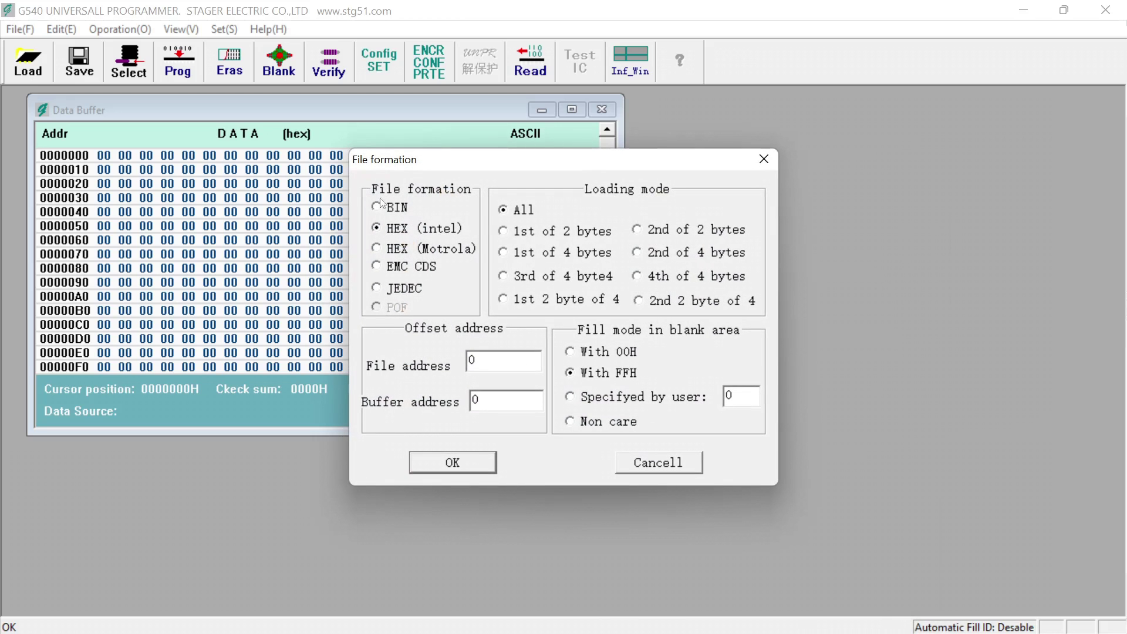
left_click(466, 462)
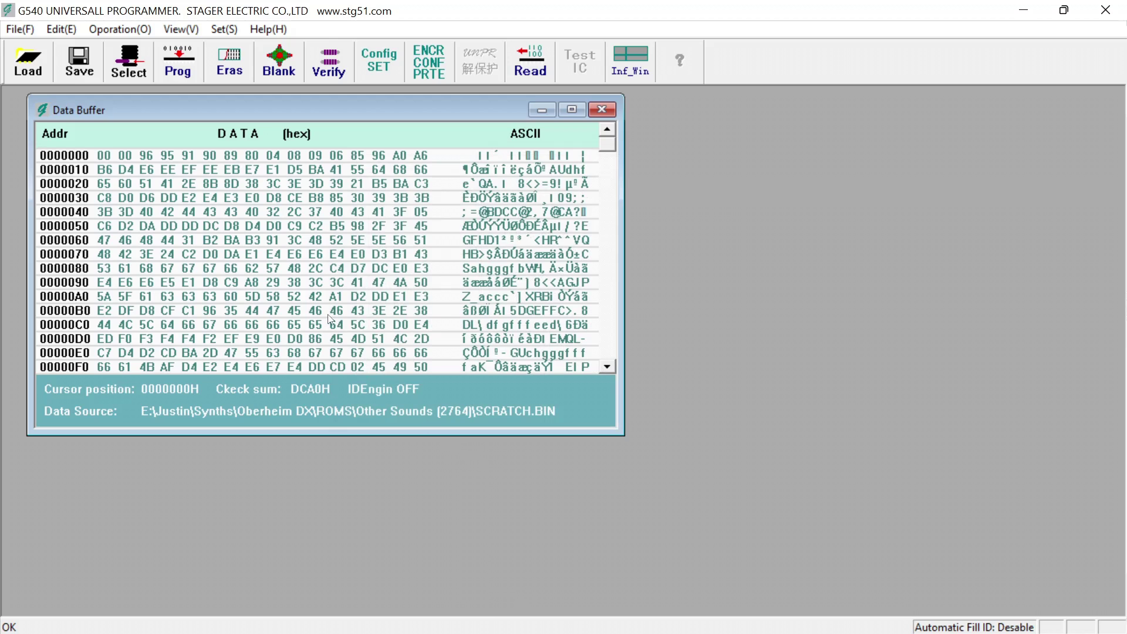
left_click(176, 62)
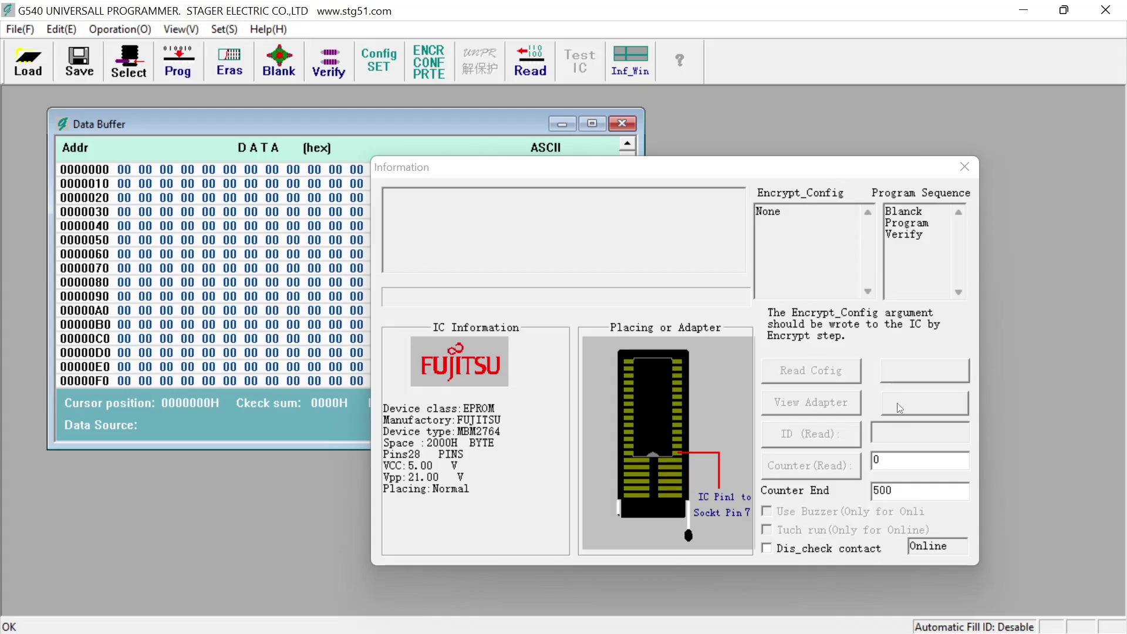
Step: Read the EPROM back into the buffer and start saving it in BIN format
left_click(533, 66)
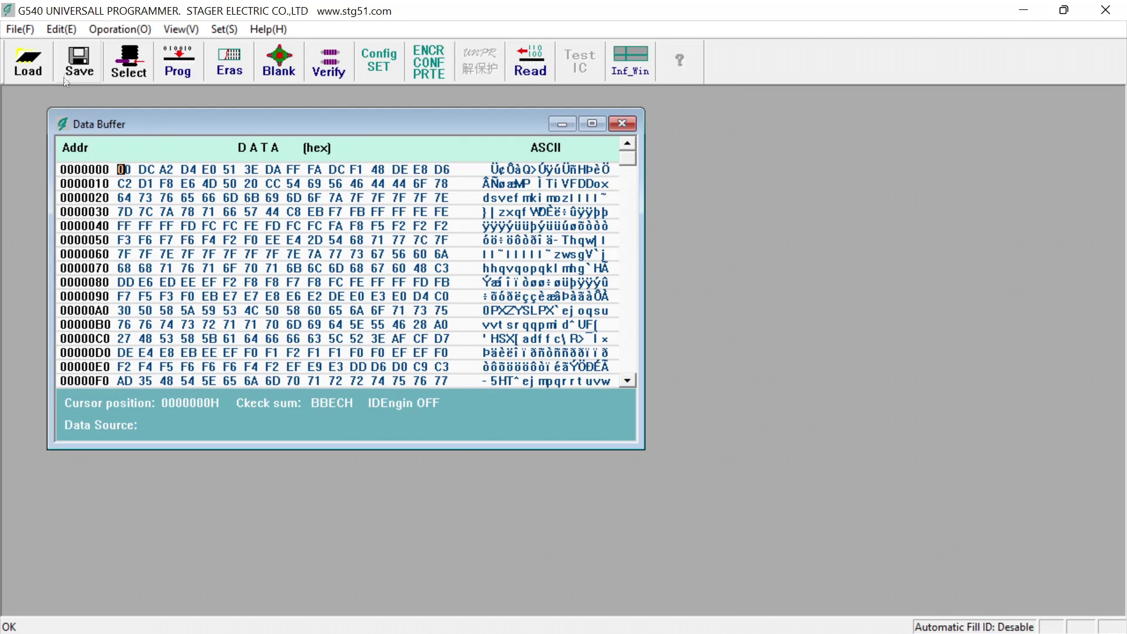
left_click(79, 62)
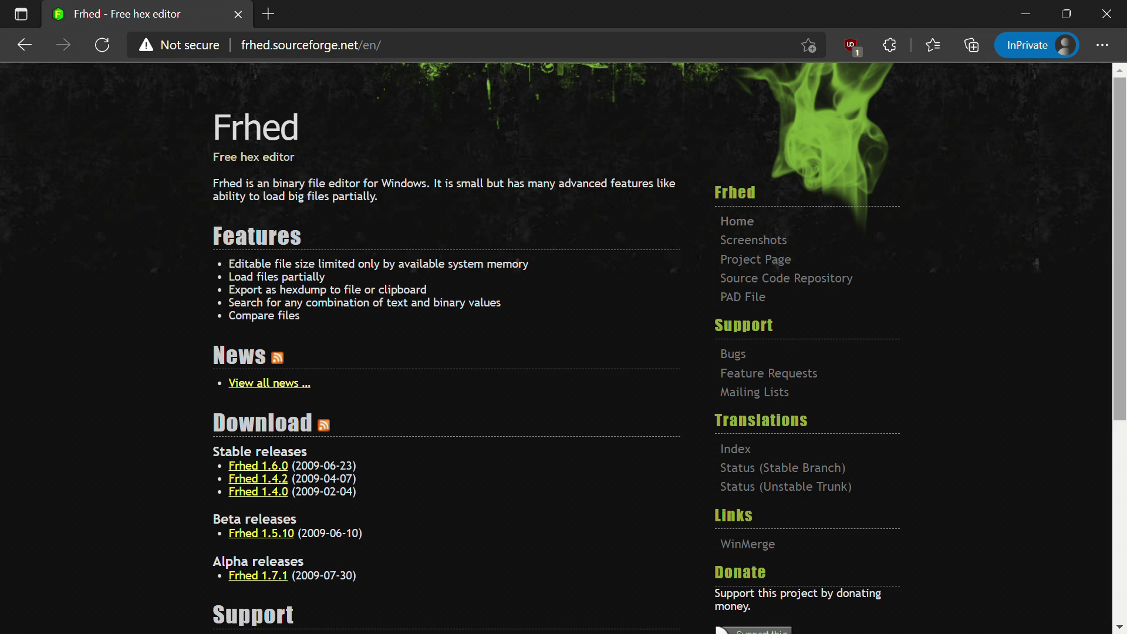
scroll(564, 348, "down", 2)
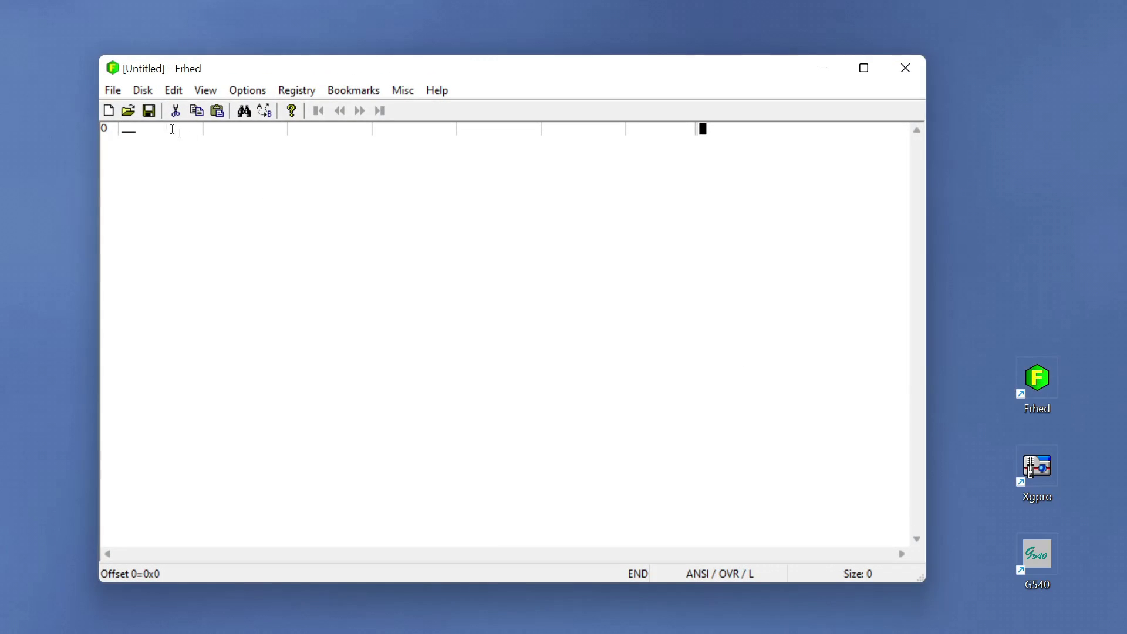
Step: Load FATSNARE.BIN via File > Open and inspect its first bytes
left_click(113, 92)
left_click(125, 128)
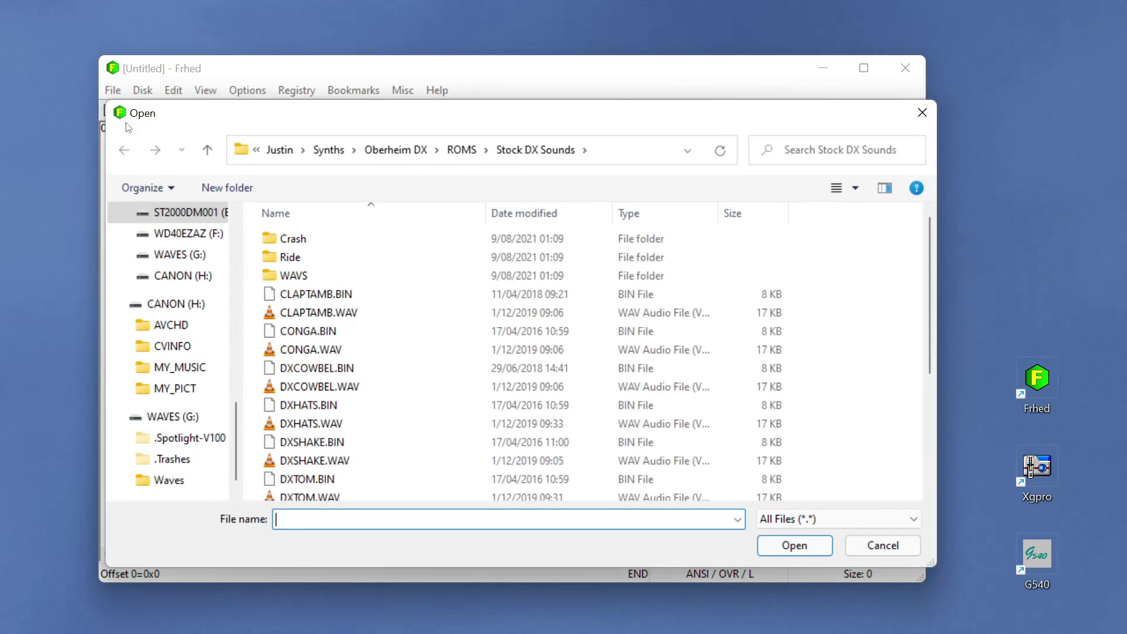
scroll(359, 319, "down", 3)
double_click(338, 361)
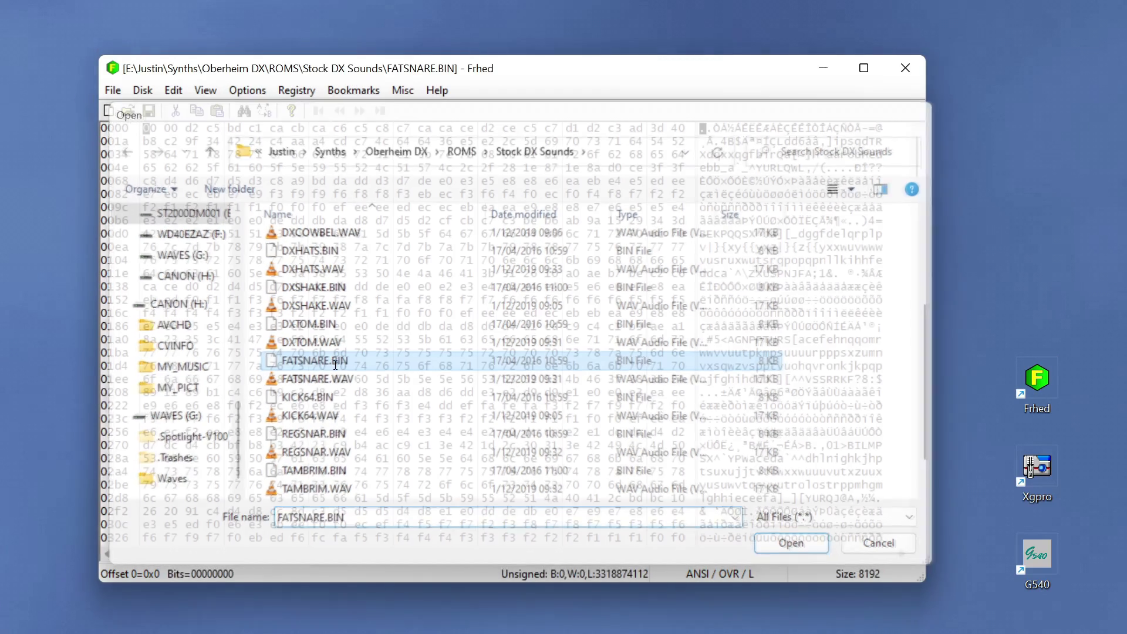
left_click(176, 129, "shift")
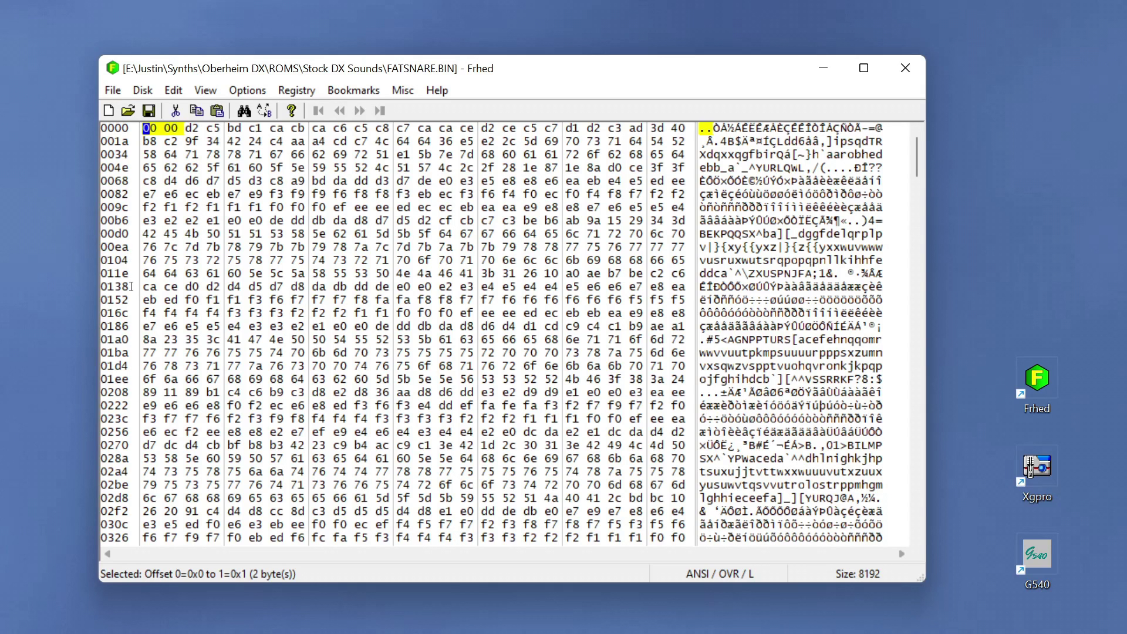
Step: Start opening another sample file from the 2764 folder
left_click(114, 90)
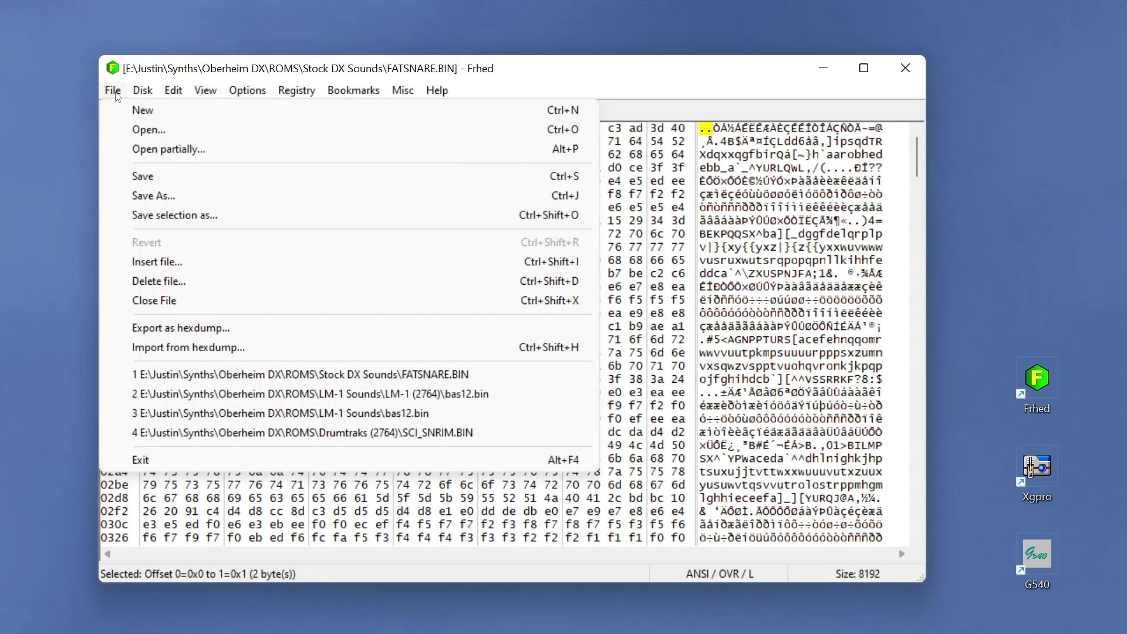
left_click(125, 131)
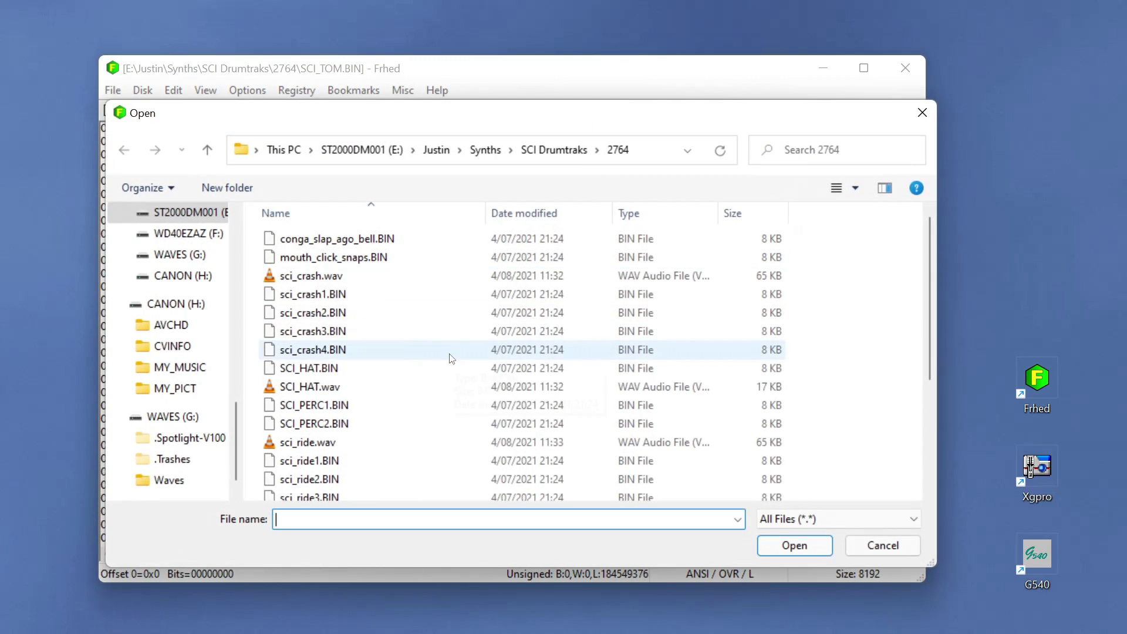
scroll(397, 378, "down", 3)
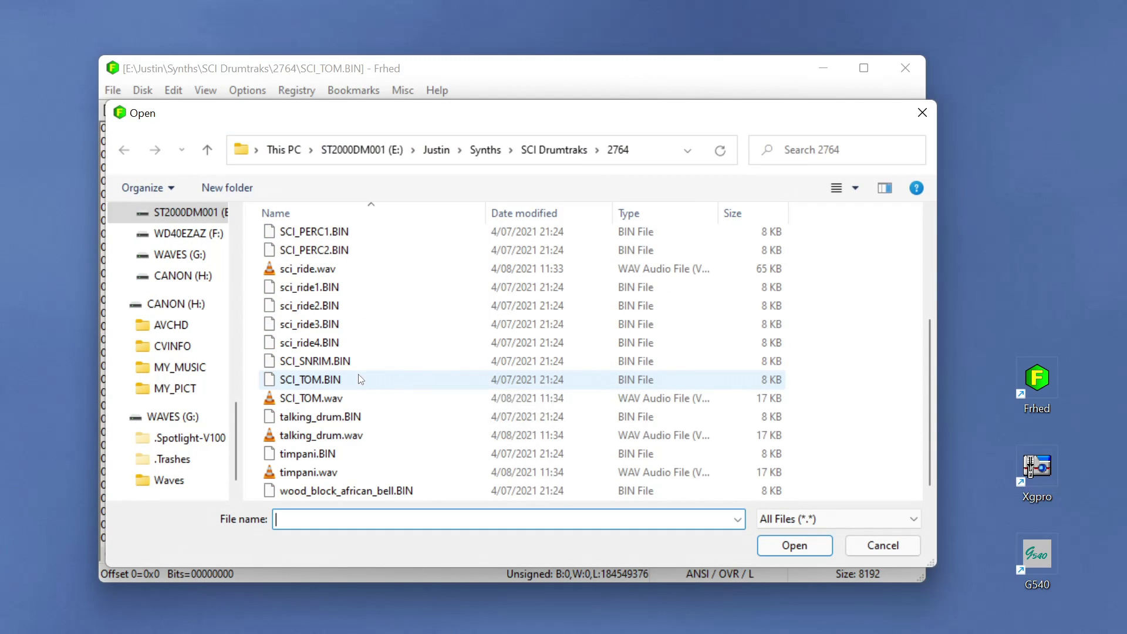
scroll(396, 377, "up", 3)
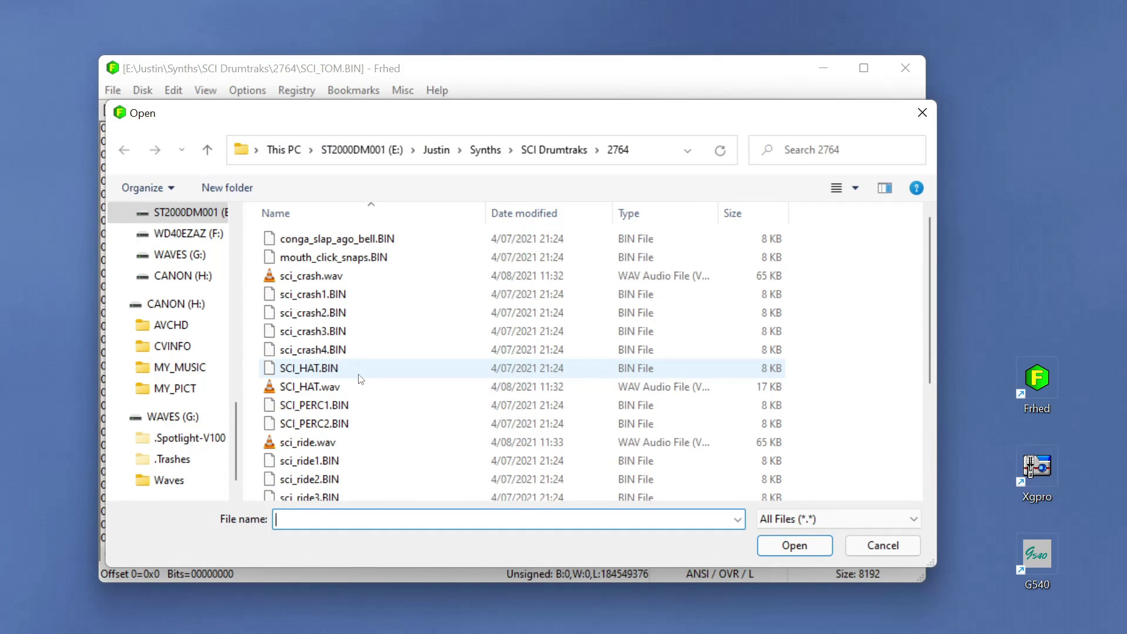
scroll(371, 380, "down", 1)
scroll(370, 380, "down", 2)
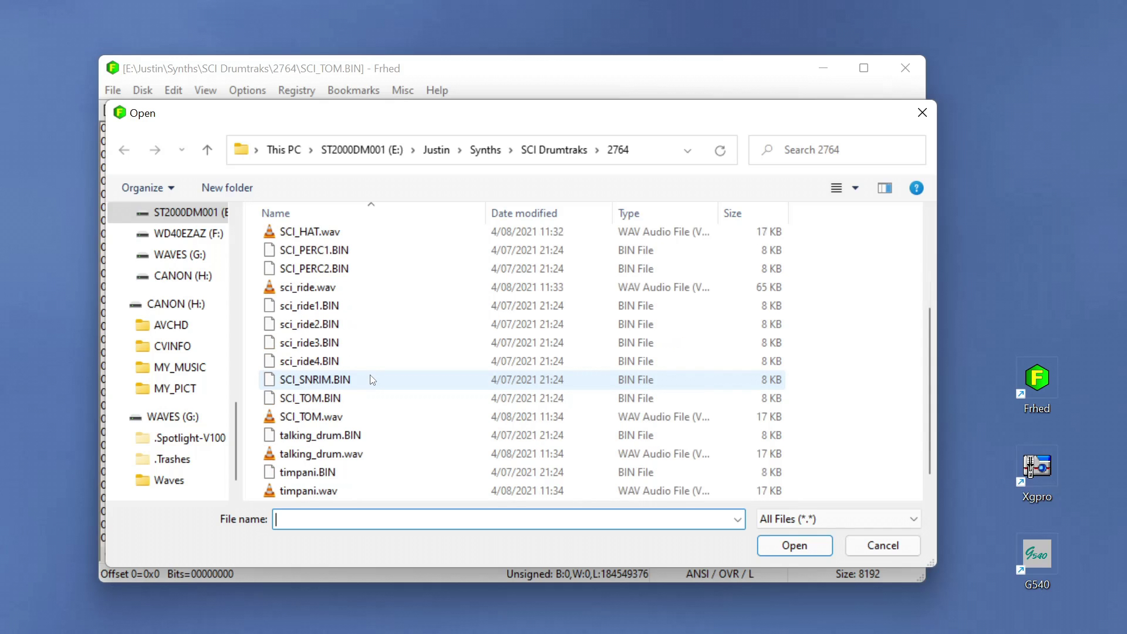
Step: Load SCI_SNRIM.BIN, then bas12.bin, and examine the first three bytes of the 4096-byte file
double_click(373, 380)
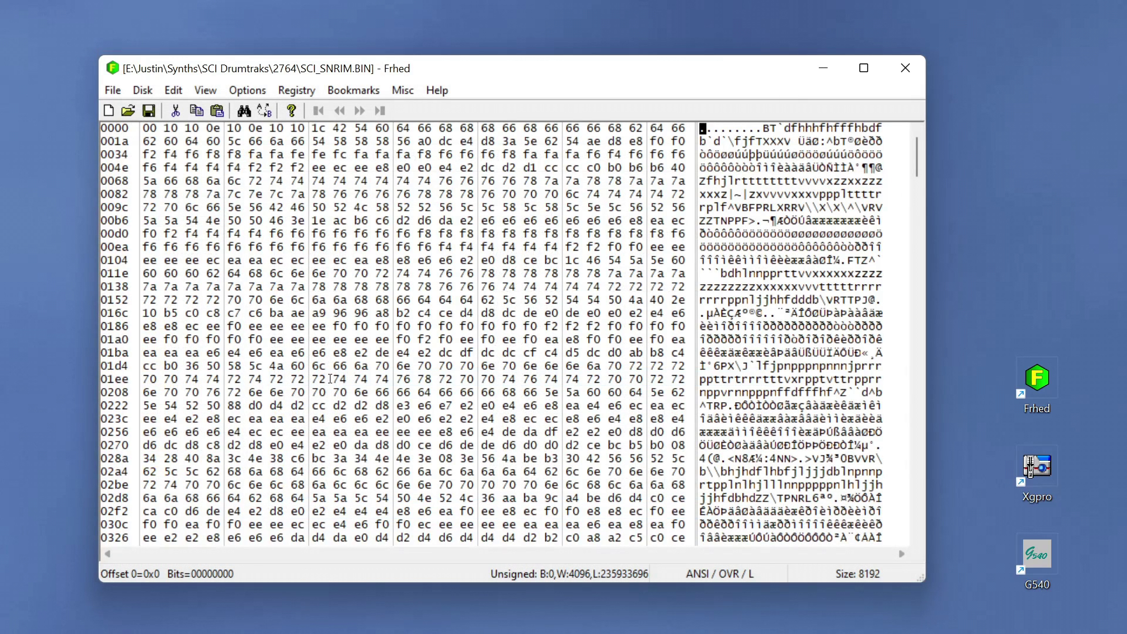
left_click_drag(159, 130, 146, 130)
left_click(159, 131)
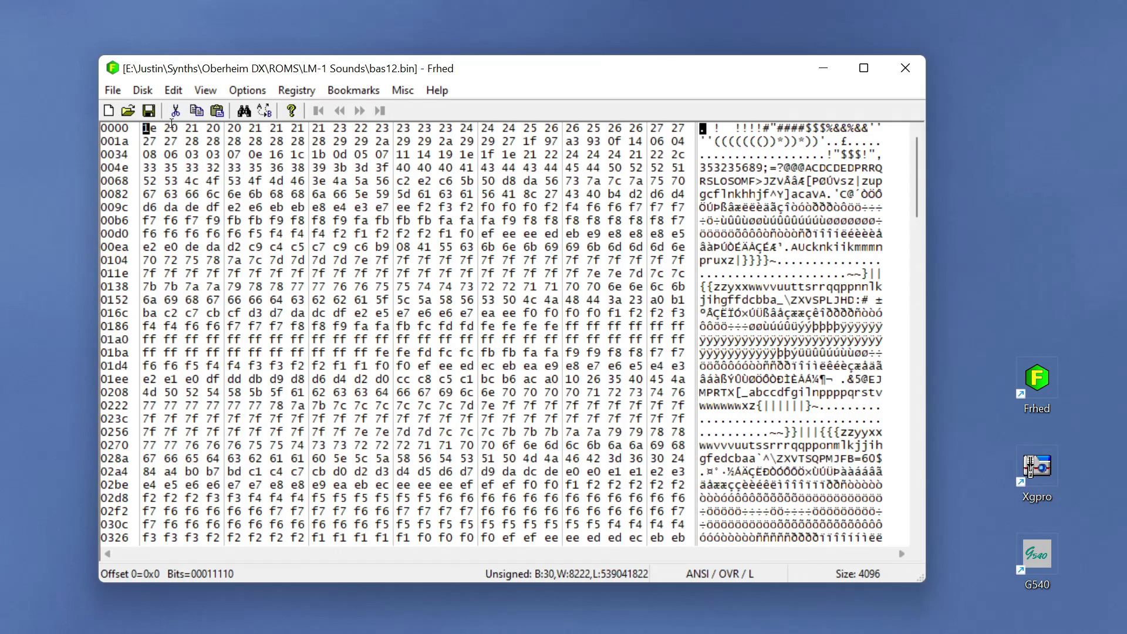
left_click_drag(192, 130, 146, 129)
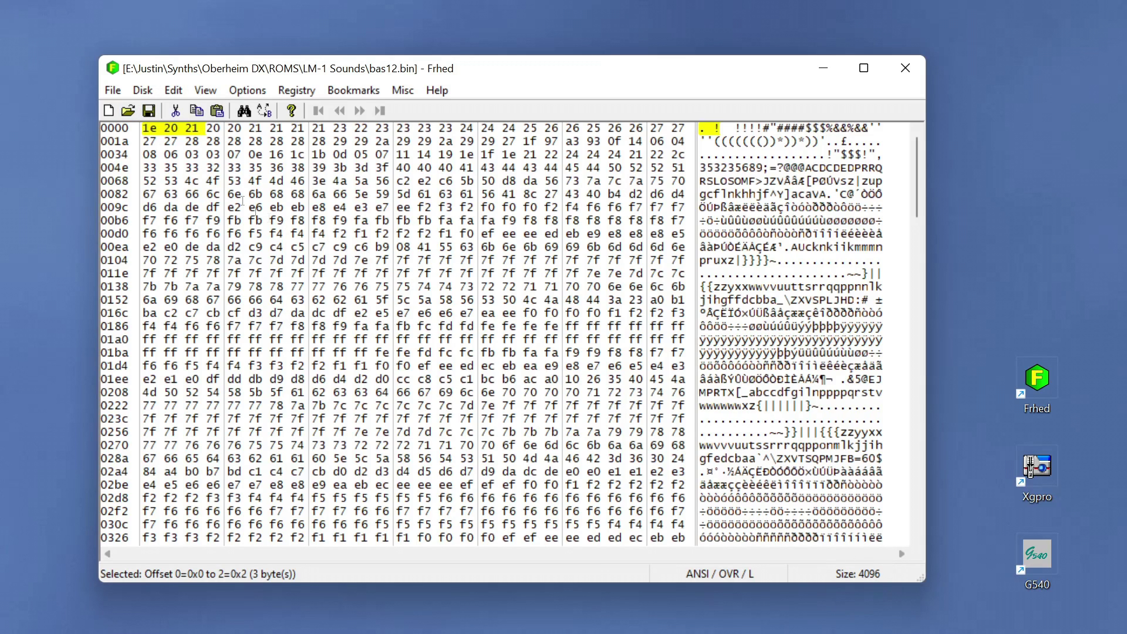
left_click(147, 130)
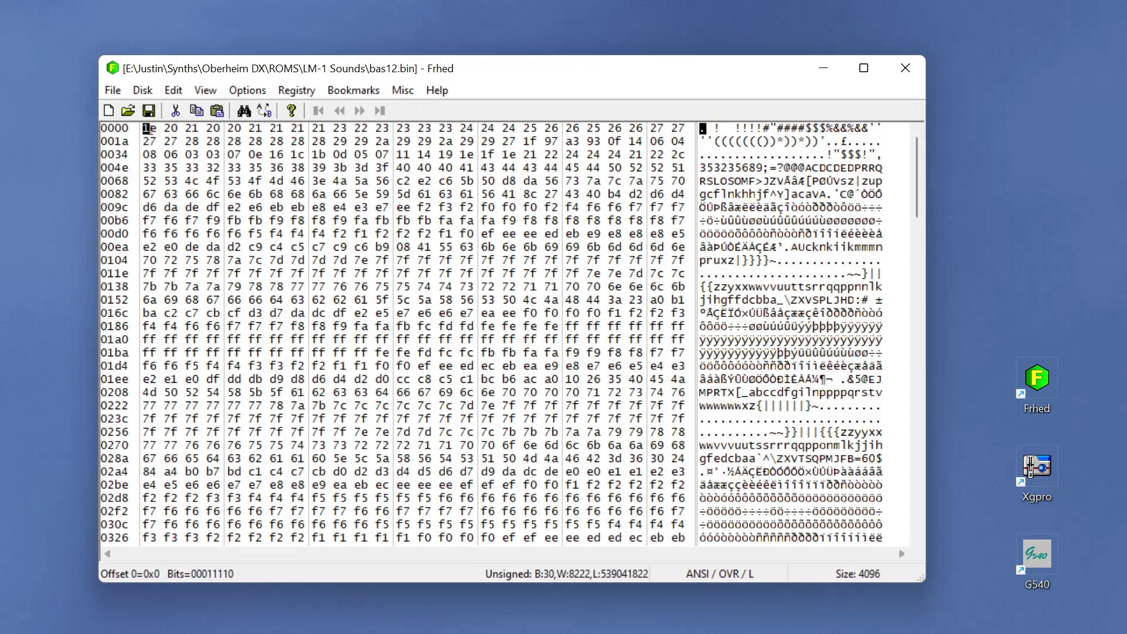
Step: Append 4096 bytes so bas12.bin reaches 8192 bytes
left_click(174, 91)
left_click(206, 226)
type("4")
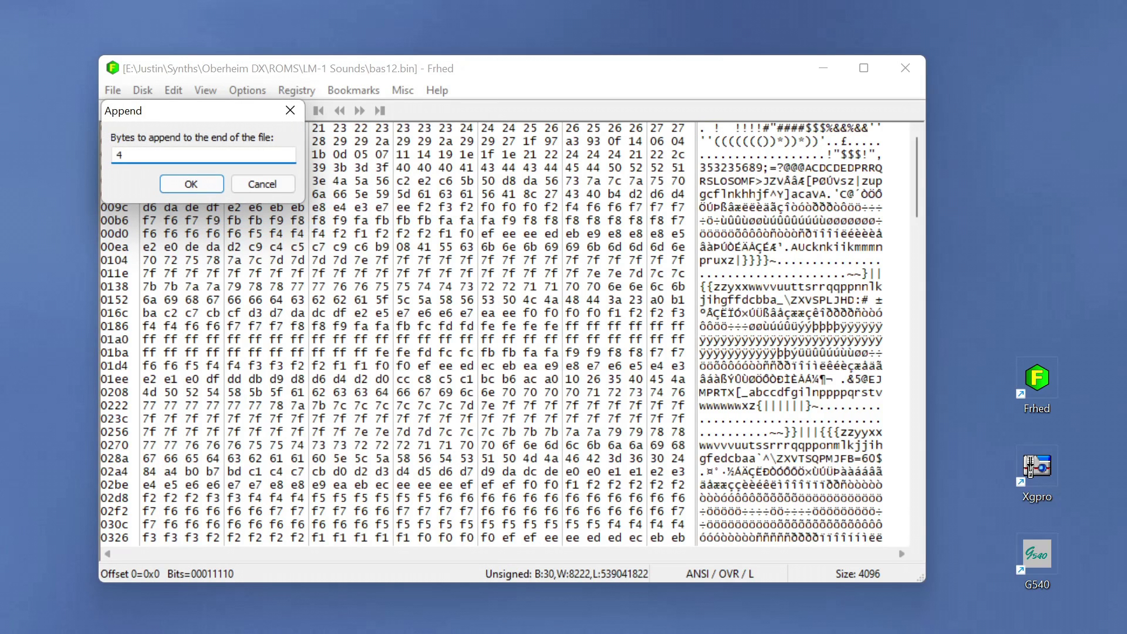
type("096")
left_click(203, 182)
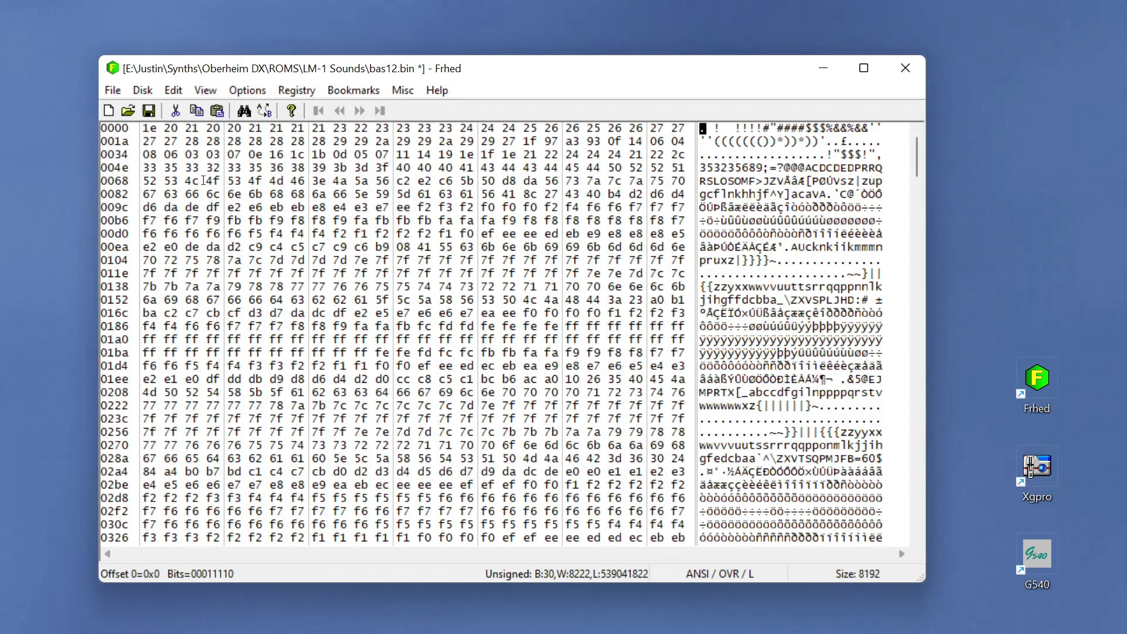
mouse_move(204, 181)
left_mouse_down()
mouse_move(641, 630)
mouse_move(552, 405)
left_mouse_up()
Step: Move the selected block 0x0–0x10a1 two bytes forward with Move/Copy bytes
left_click(174, 90)
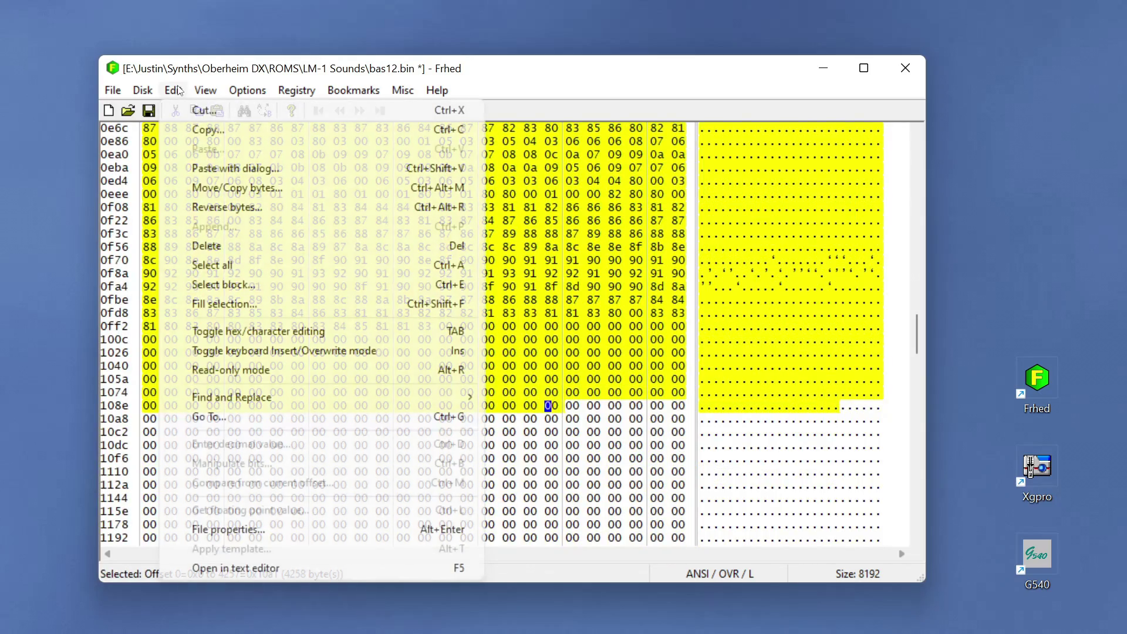
left_click(204, 197)
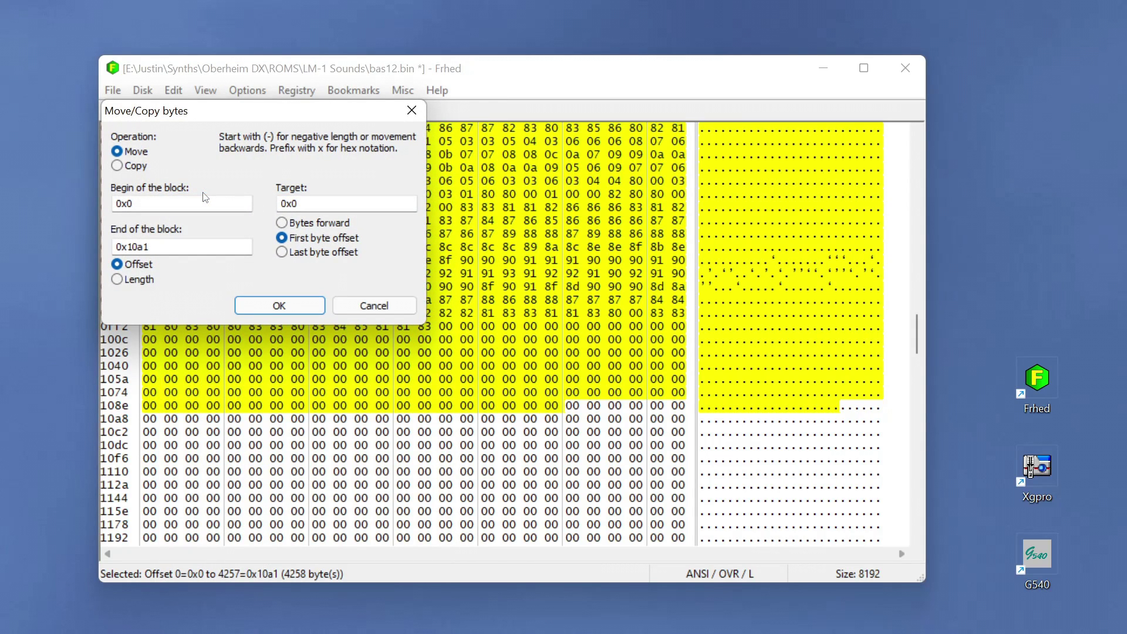
left_click(306, 206)
type("2")
left_click(283, 223)
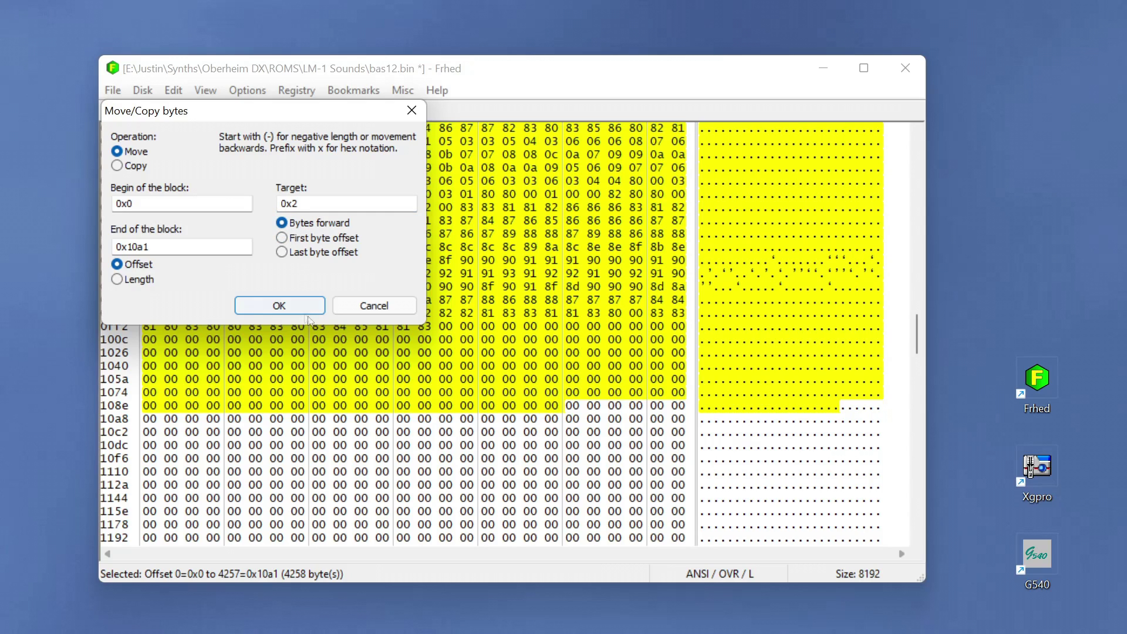
left_click(279, 305)
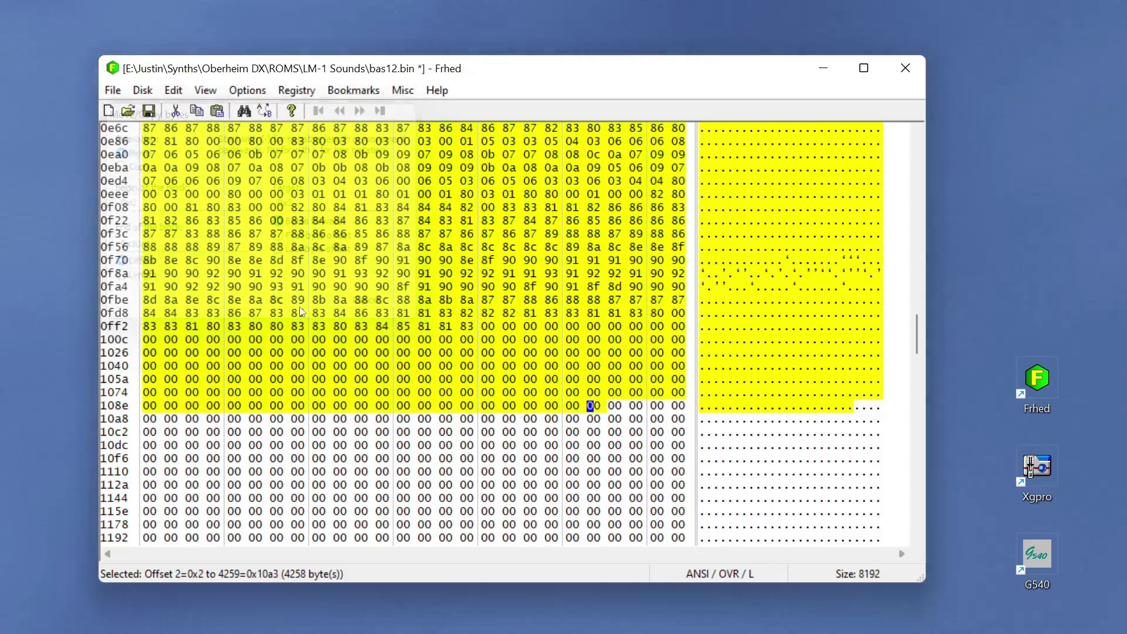
left_click_drag(921, 353, 906, 177)
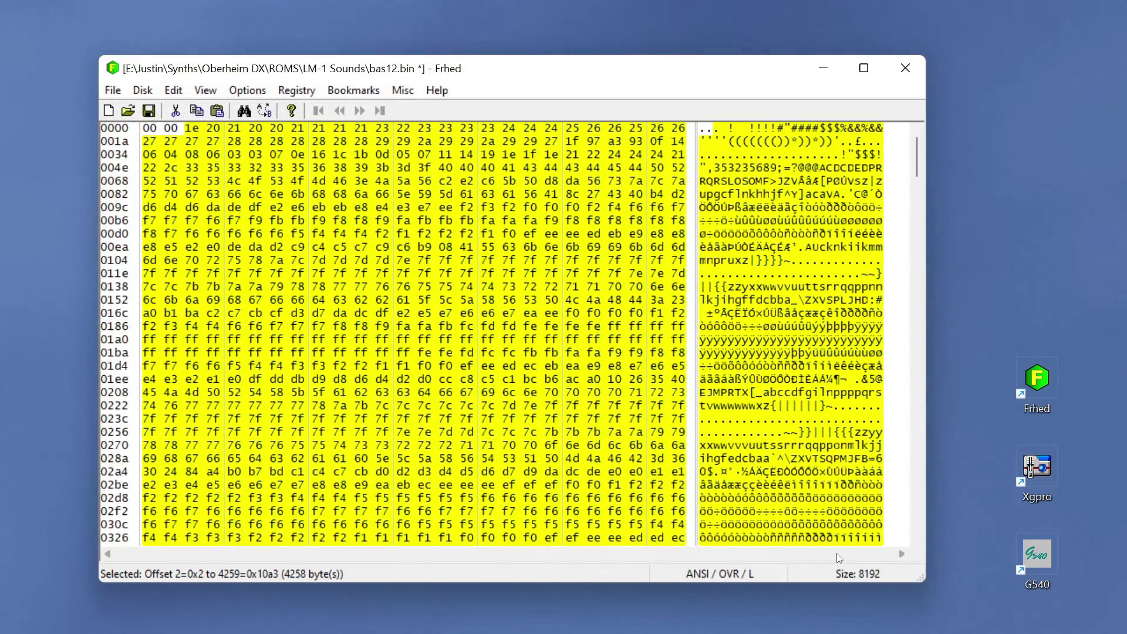
Step: Save the padded file under a new name, then inspect SNARE-RIM.bin around offset 0xFFF
left_click(113, 91)
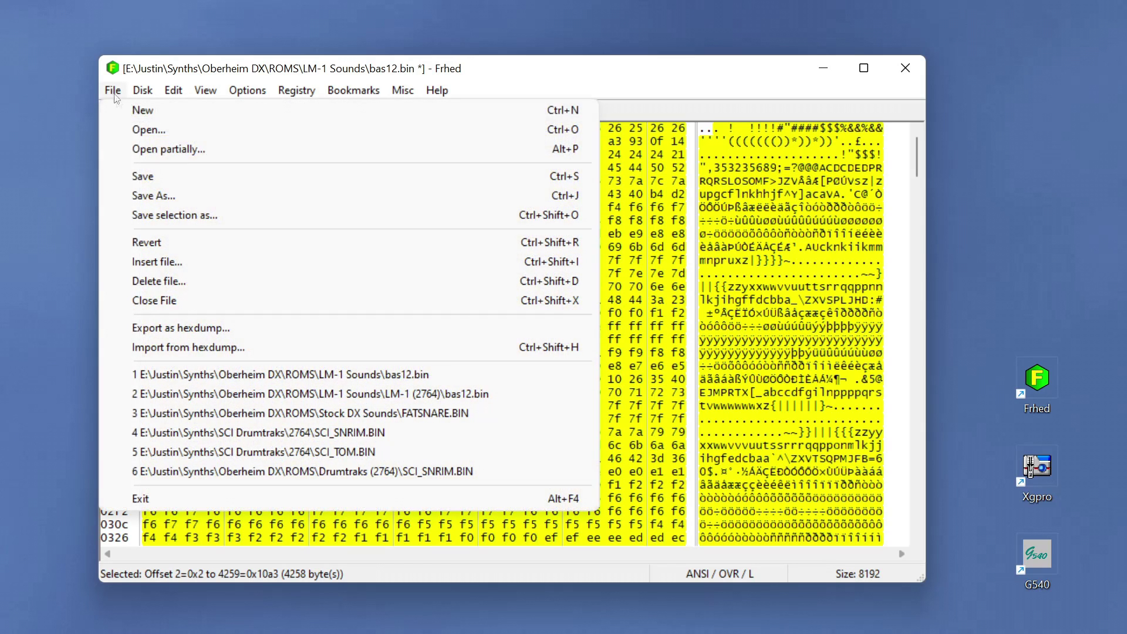
left_click(151, 188)
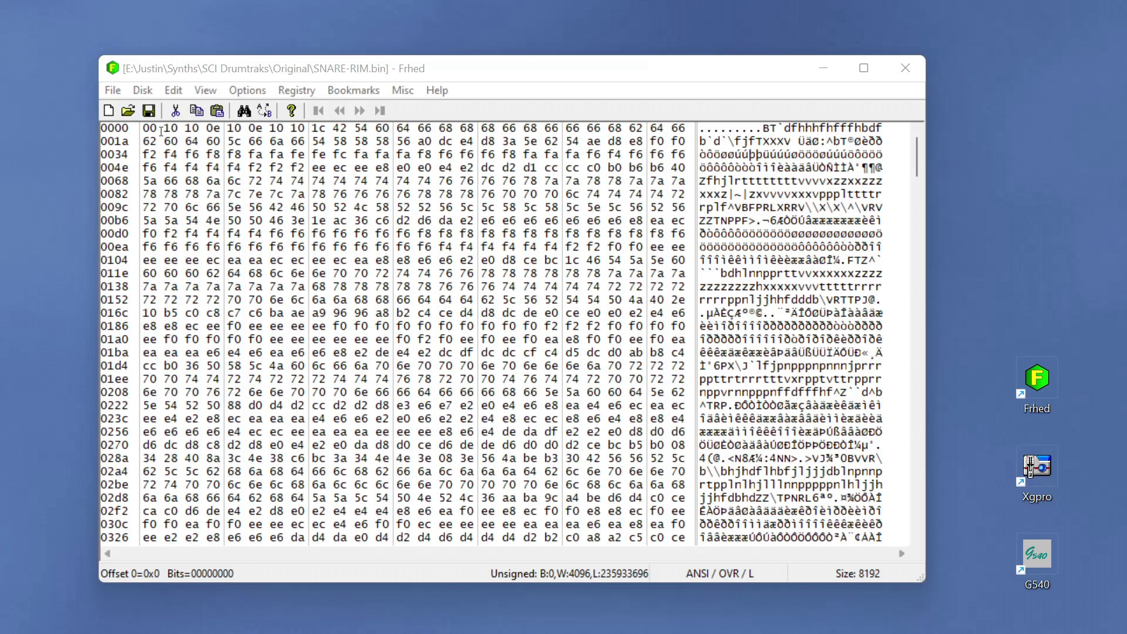
left_click_drag(160, 131, 130, 130)
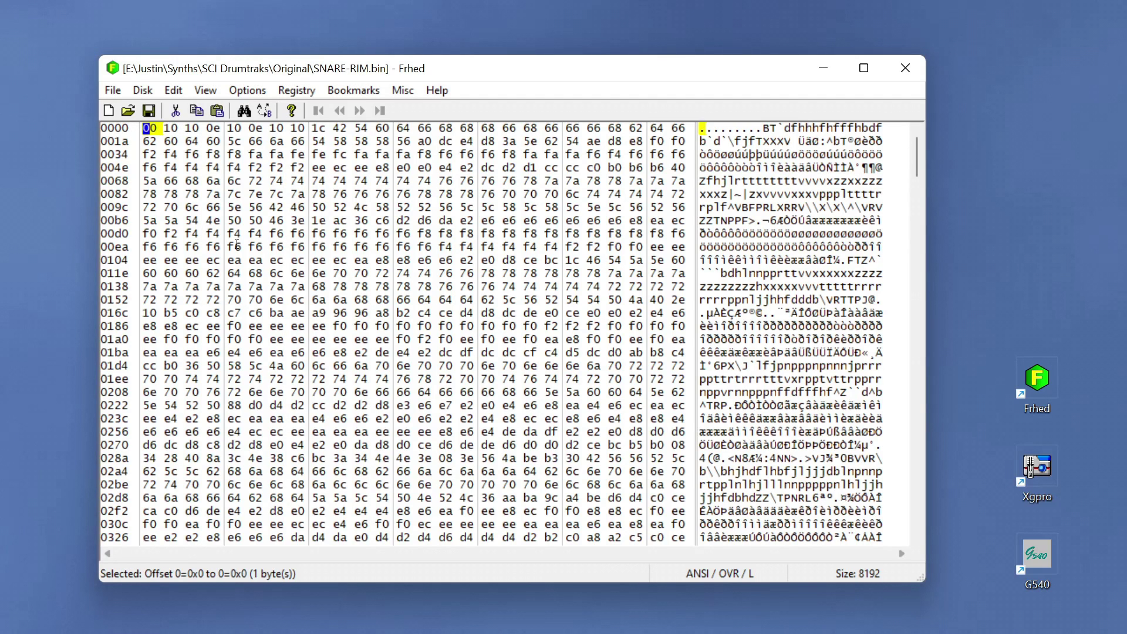
left_click(427, 340)
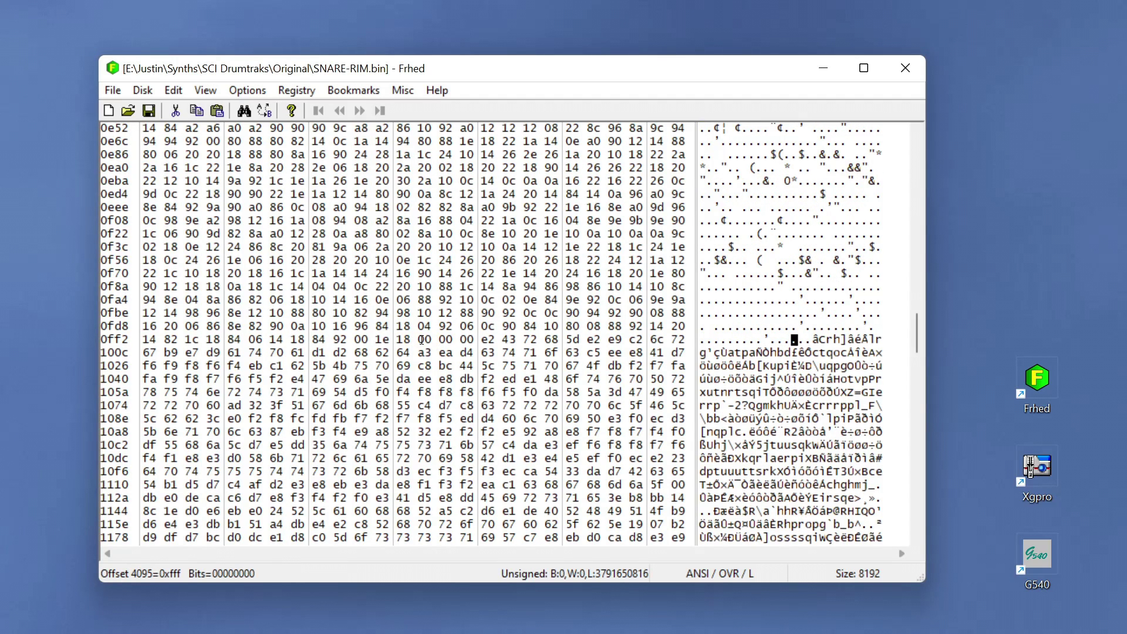
left_click_drag(421, 341, 428, 341)
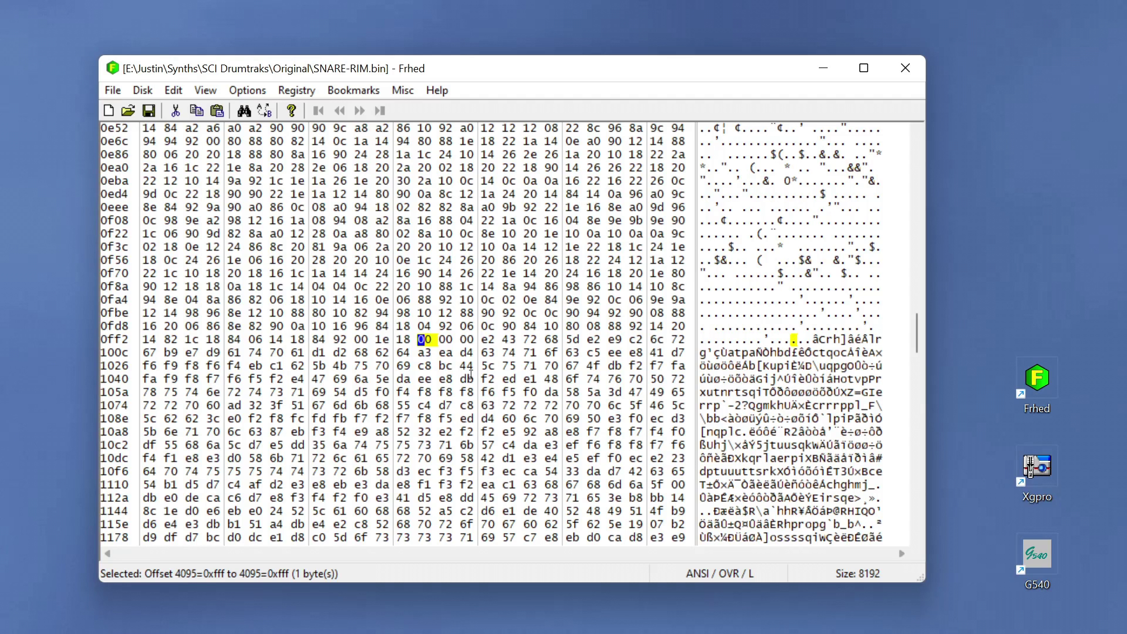
Step: Create a new untitled file and append 8192 empty bytes
left_click_drag(444, 339, 466, 339)
left_click(113, 91)
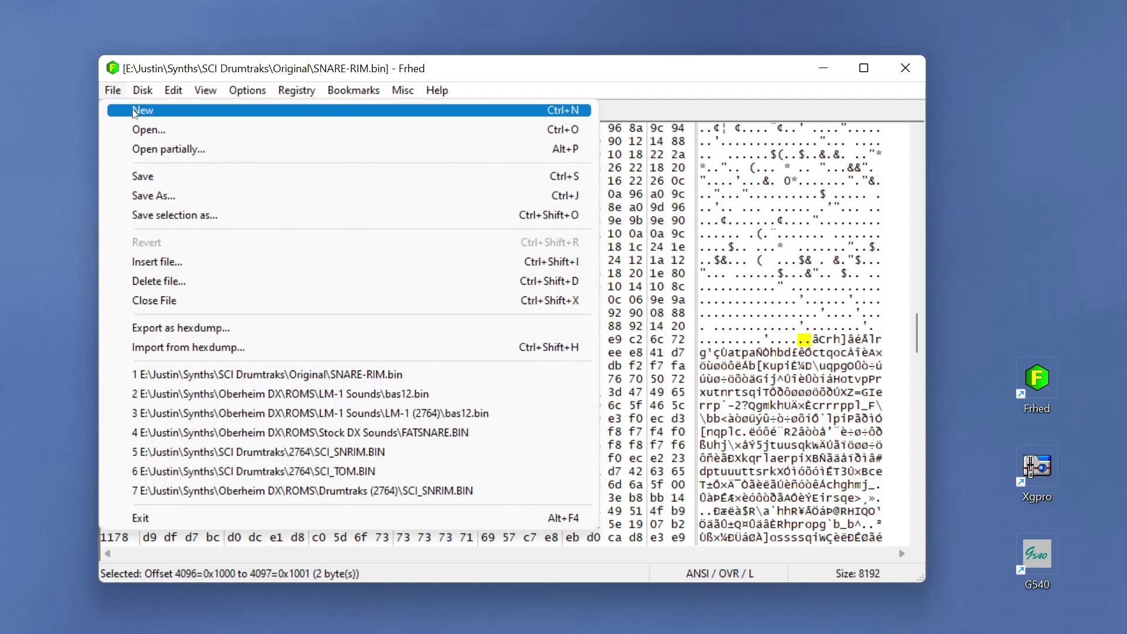
left_click(134, 111)
type("8192")
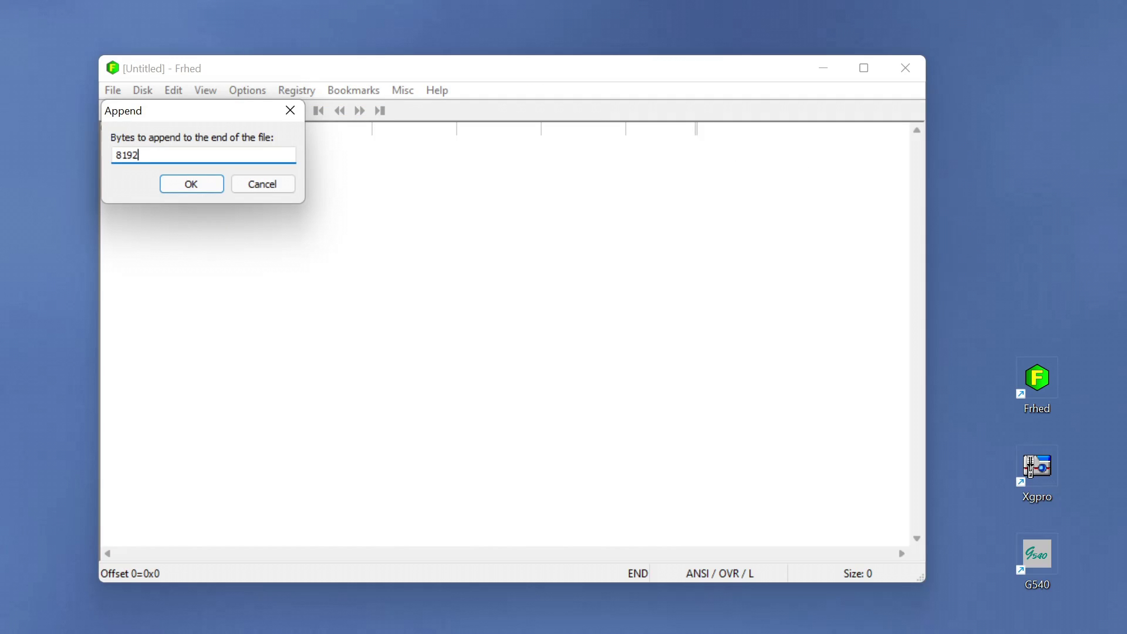
key("Return")
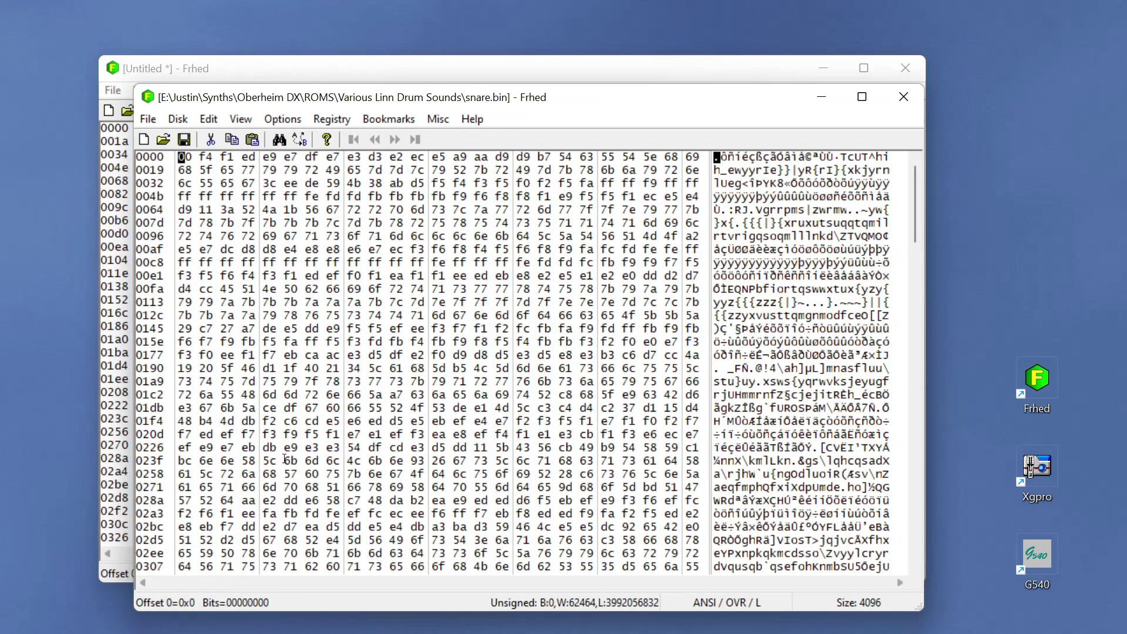
Step: Copy all 4096 bytes of snare.bin and paste them at the start of the untitled file
key("ctrl+a")
key("ctrl+c")
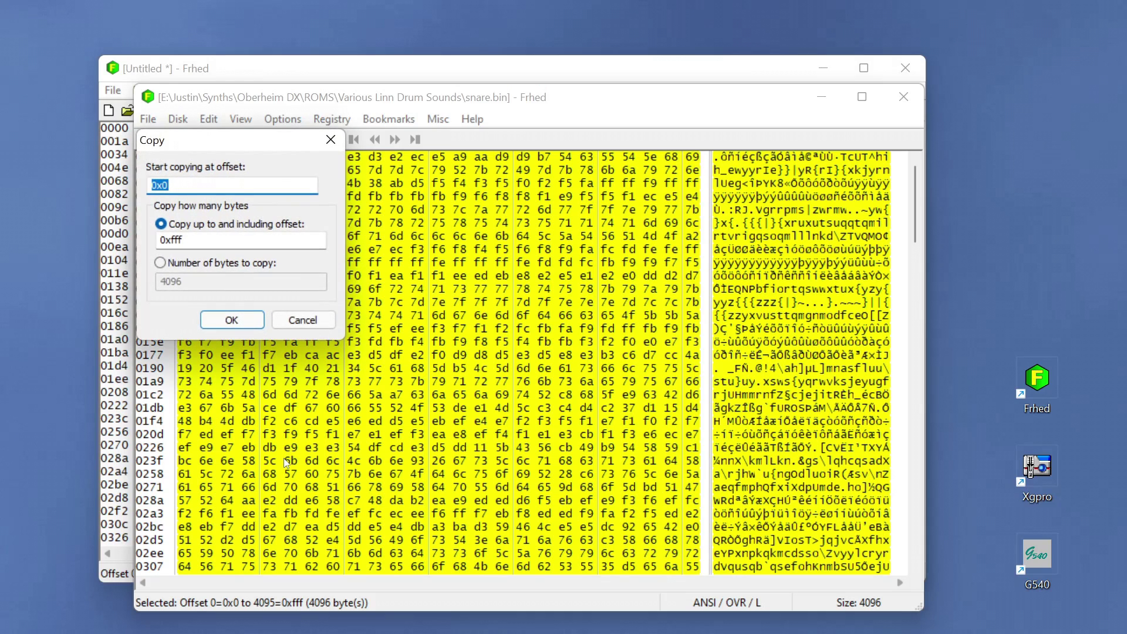
left_click(231, 320)
left_click(174, 68)
left_click(173, 90)
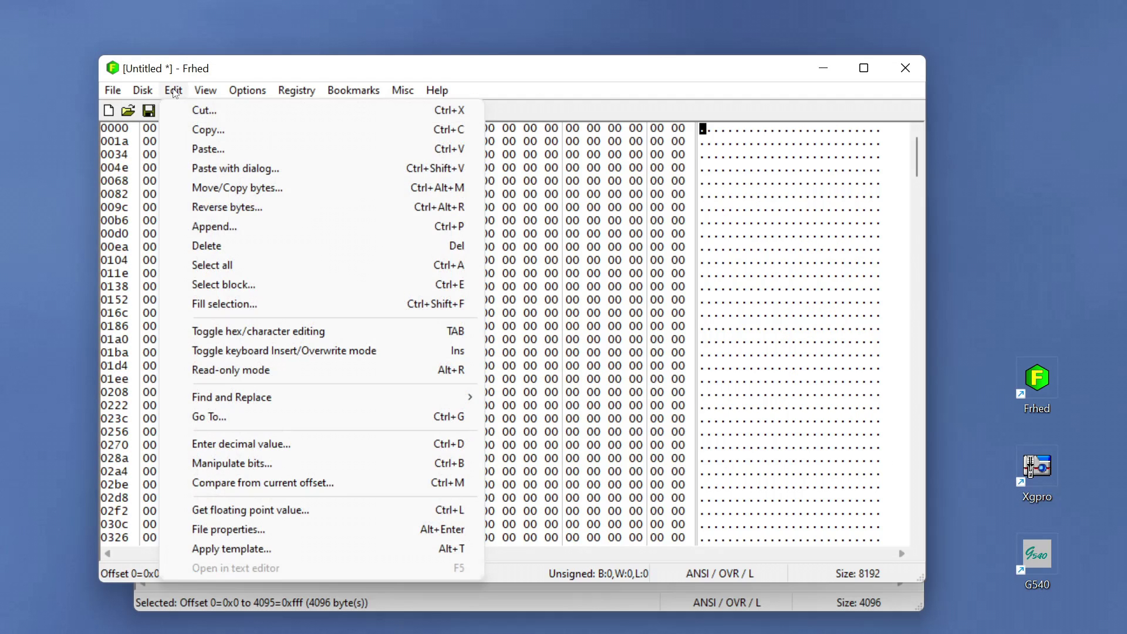
left_click(191, 145)
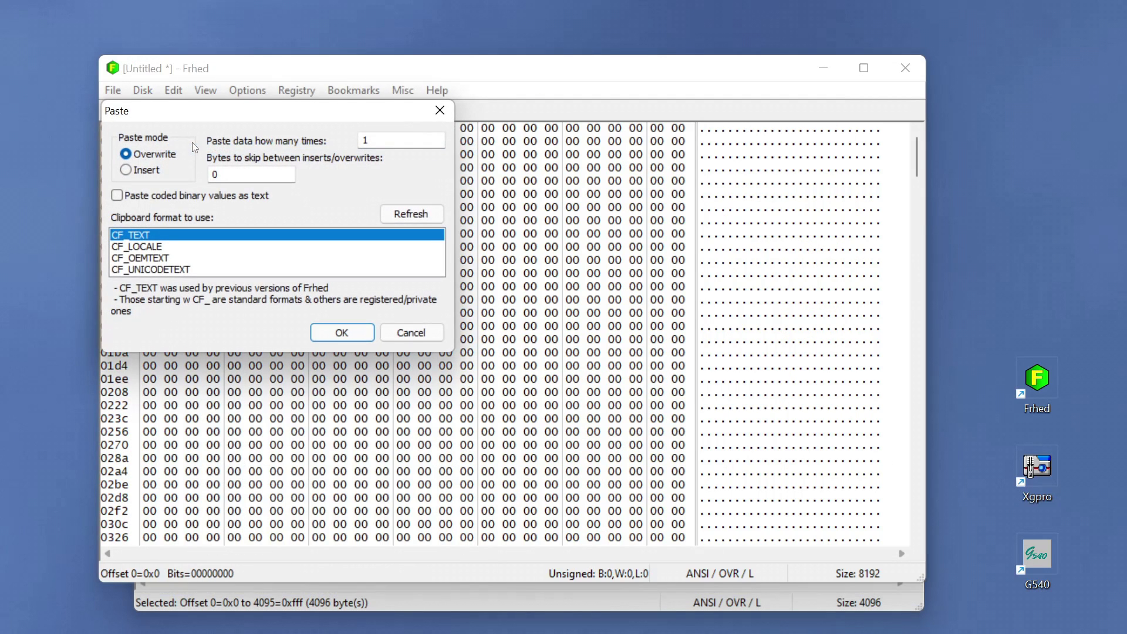
left_click(335, 336)
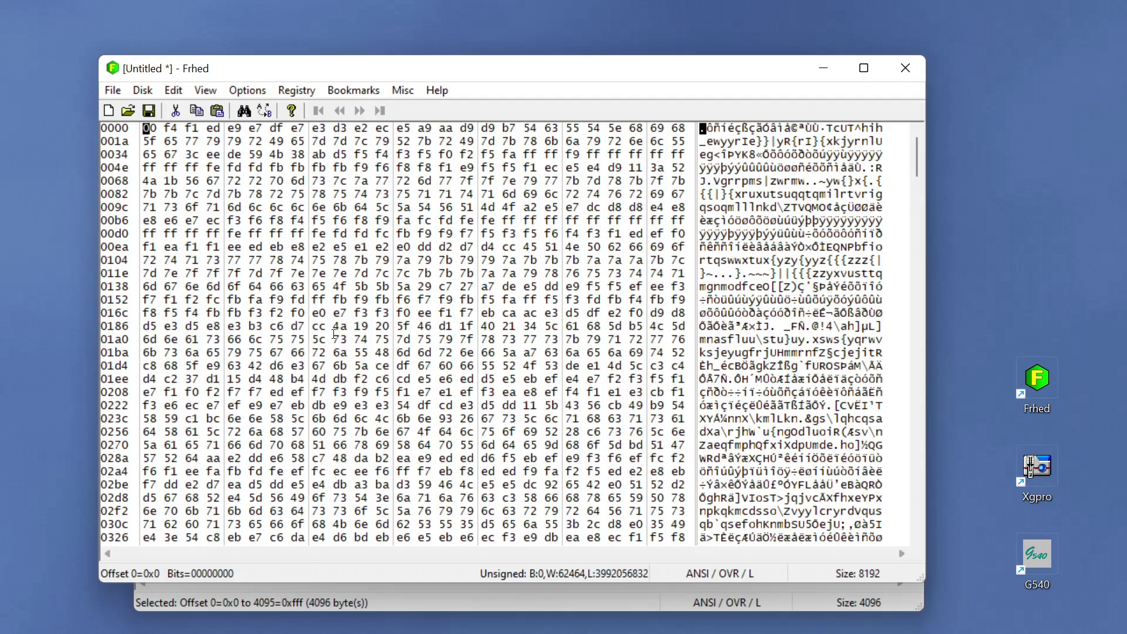
Step: Copy all 4096 bytes of sstk1.bin and paste them into the untitled file at offset 0x1000
key("alt+Tab")
key("ctrl+c")
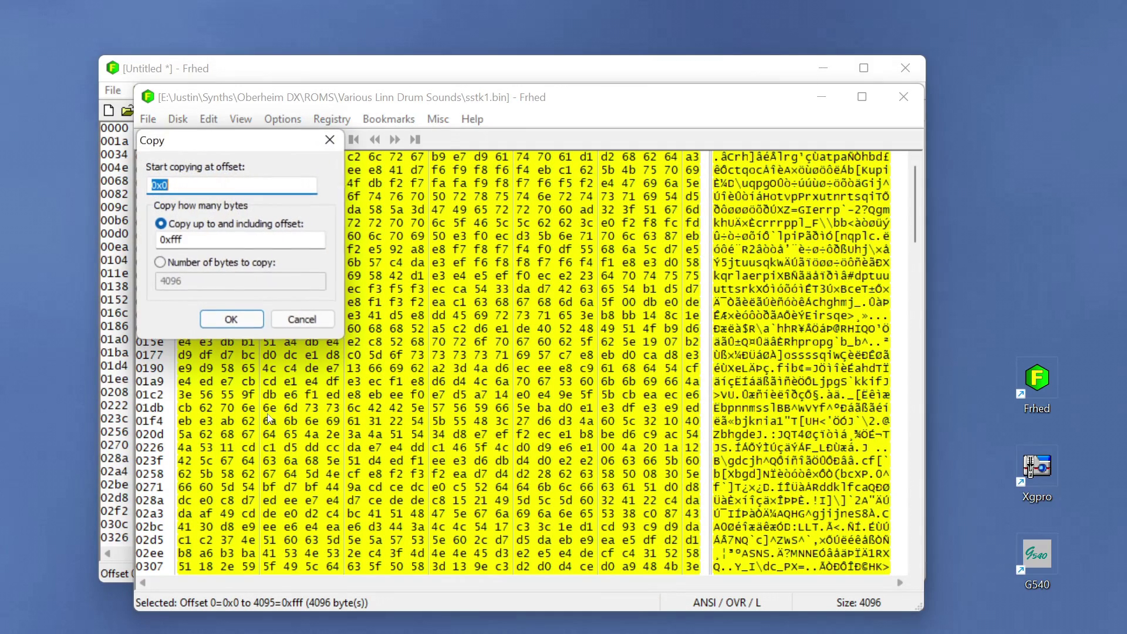
left_click(232, 320)
key("alt+Tab")
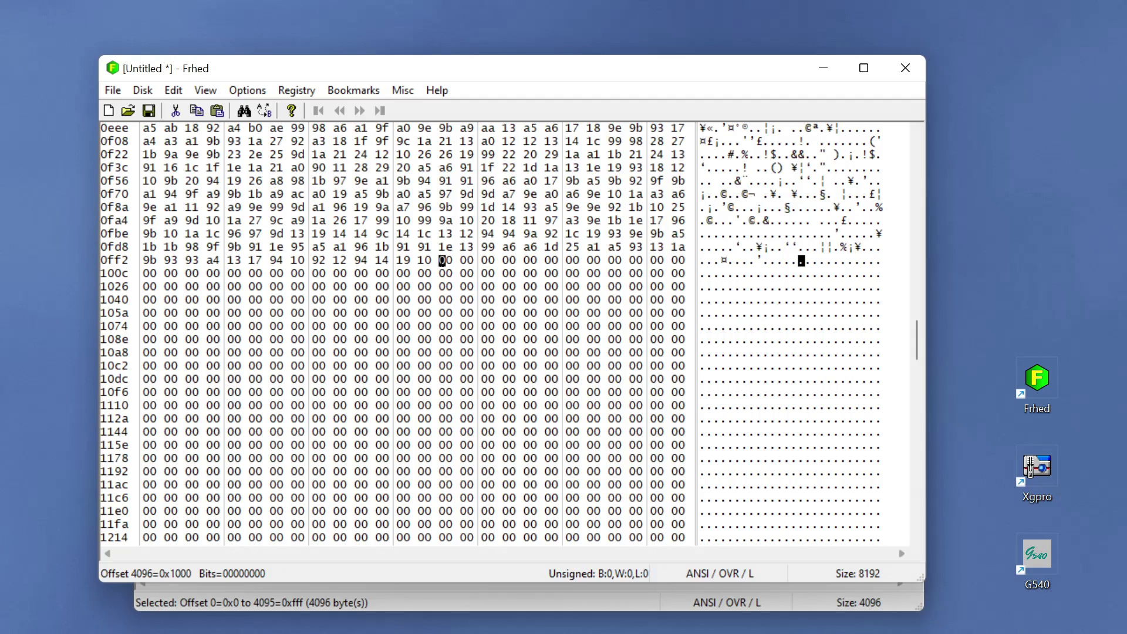
key("ctrl+v")
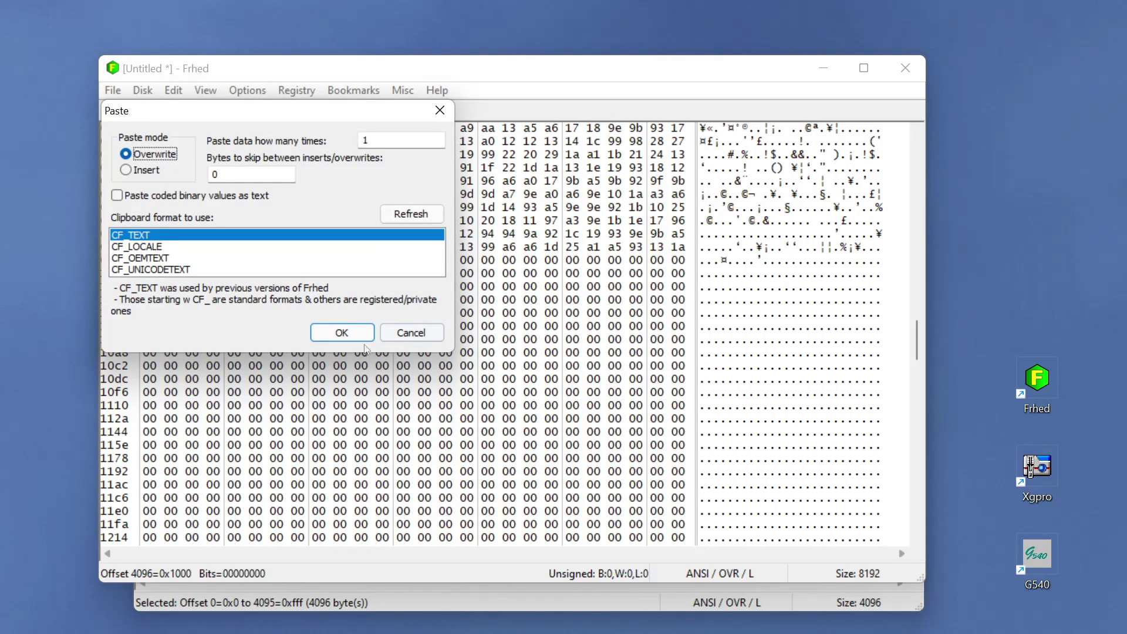
left_click(352, 334)
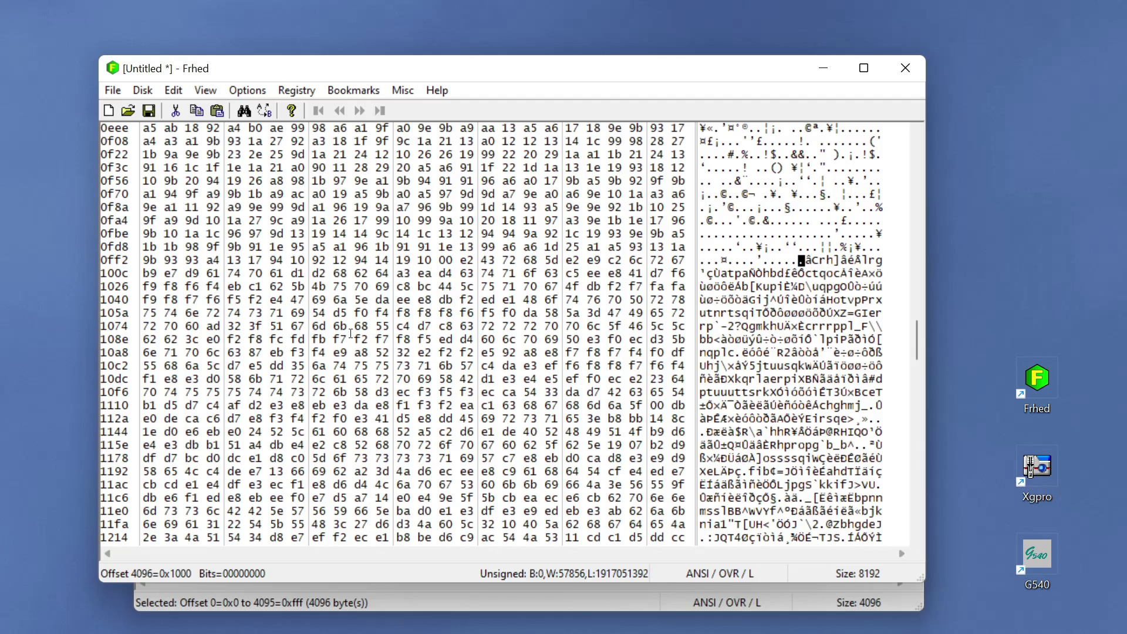
left_click(460, 262)
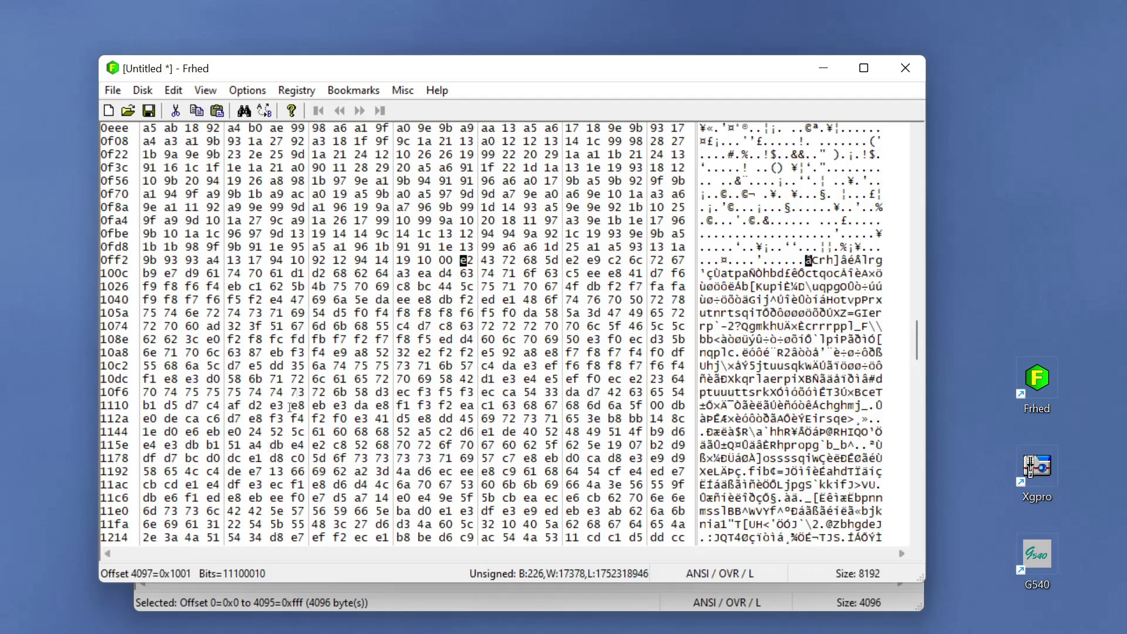
Step: Select the second half from 0x1000 through 0x1ffe
left_click_drag(439, 259, 545, 620)
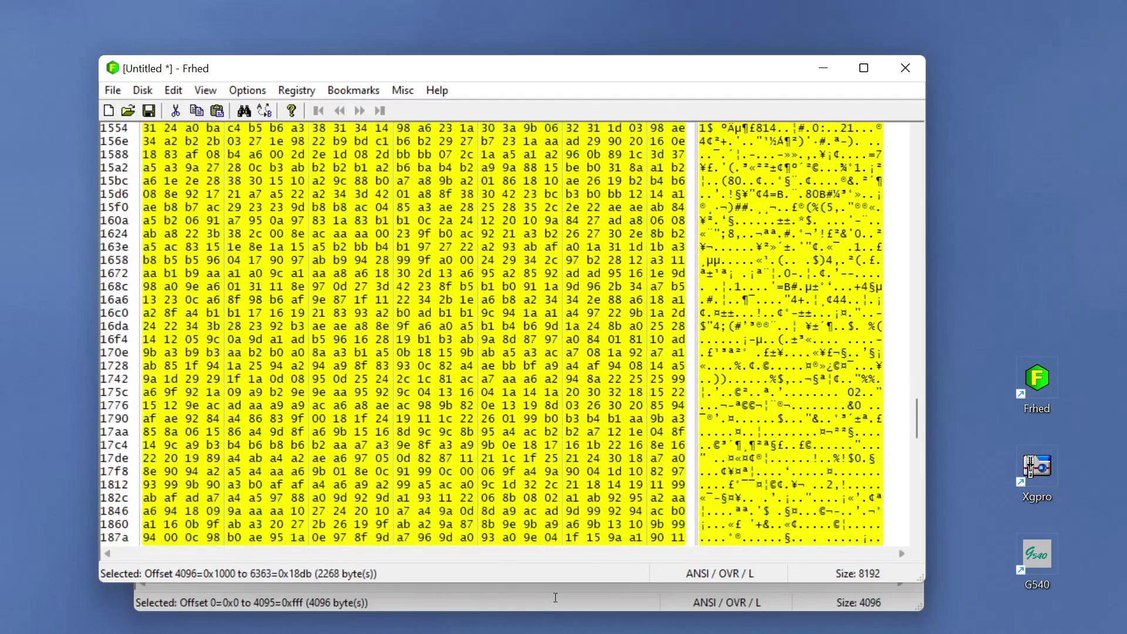
left_click_drag(546, 620, 574, 553)
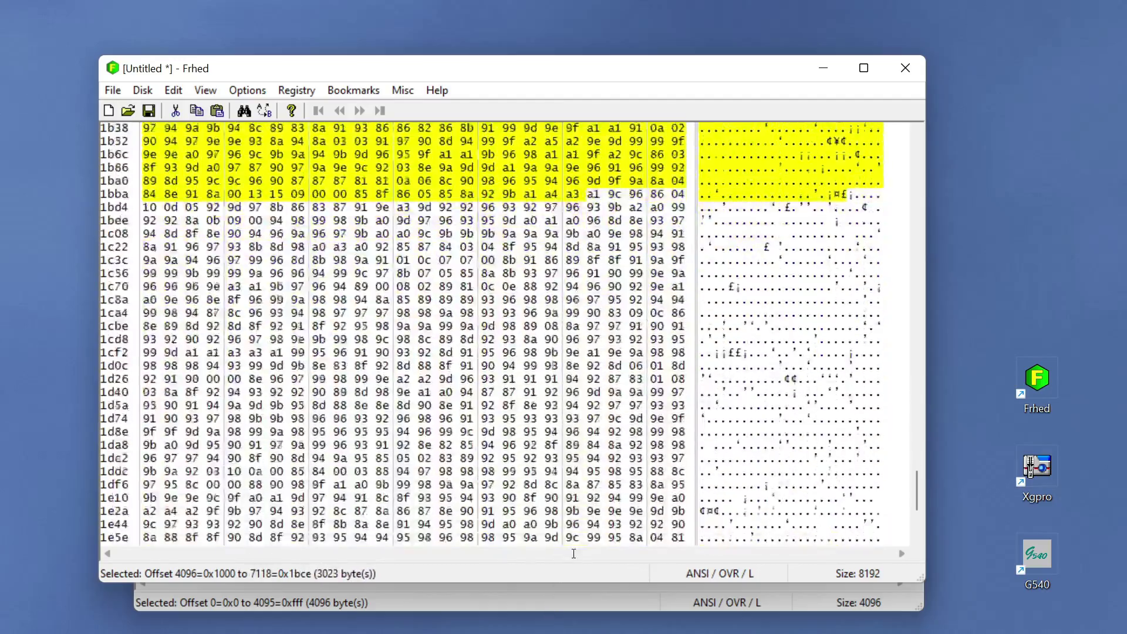
left_click_drag(573, 553, 543, 540)
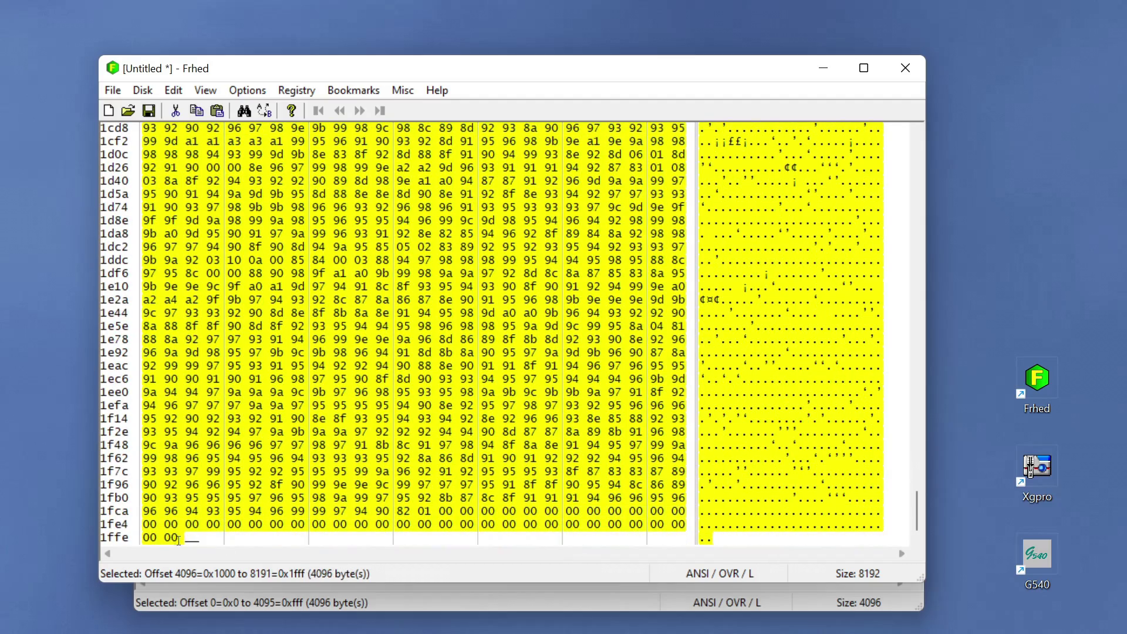
left_click_drag(179, 539, 163, 539)
Step: Move the selected block to target offset 0x1001 with Move/Copy bytes
left_click(173, 90)
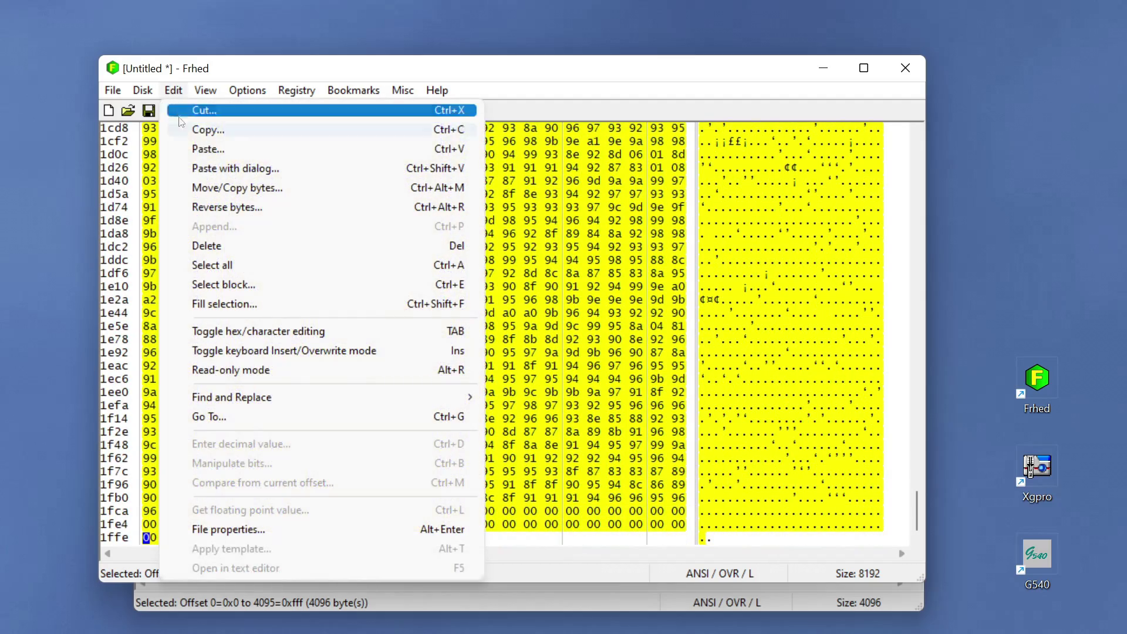
left_click(189, 183)
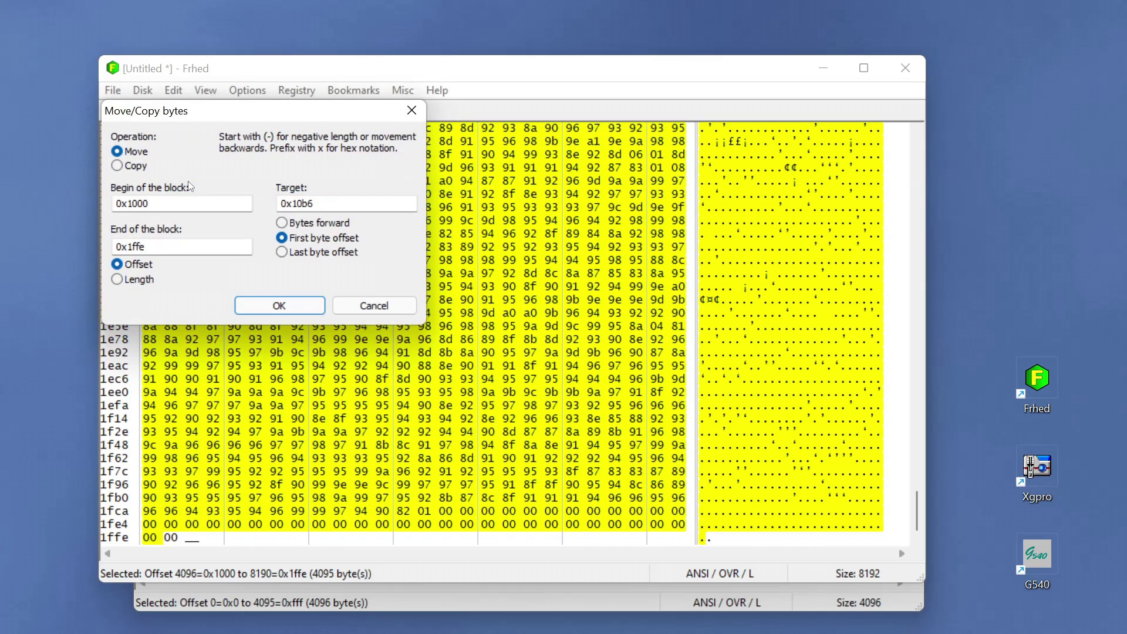
key("Tab")
type("0x1")
left_click(302, 304)
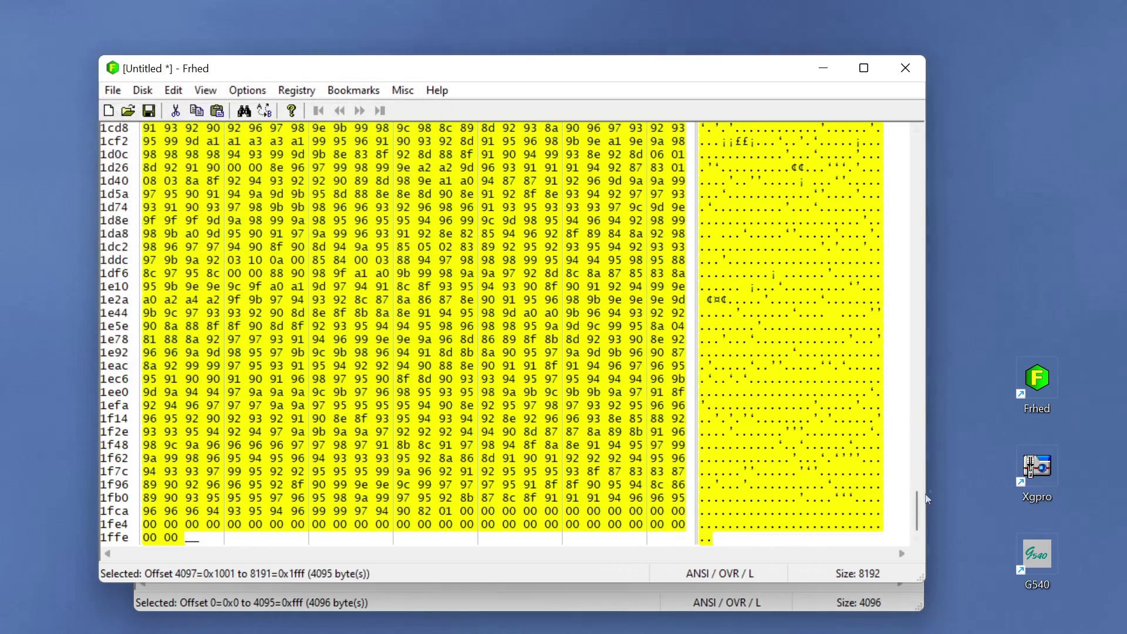
scroll(911, 477, "up", 9)
left_click_drag(910, 477, 881, 328)
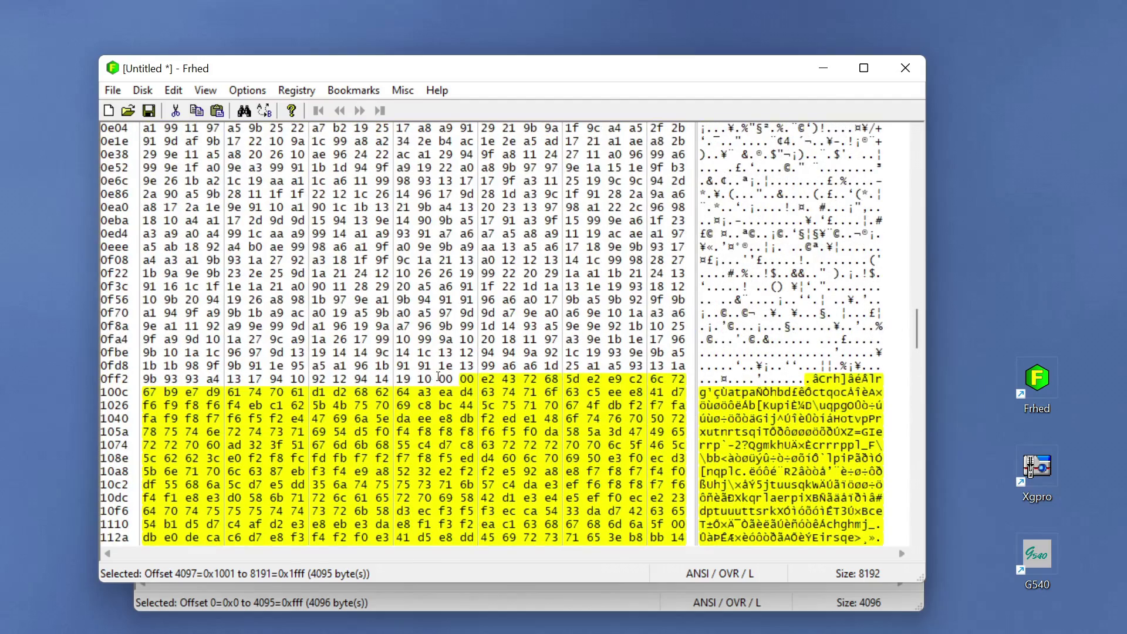
Step: Paste all 4096 bytes of snare.bin over offset 0 of the untitled 8192-byte file
left_click_drag(439, 377, 475, 378)
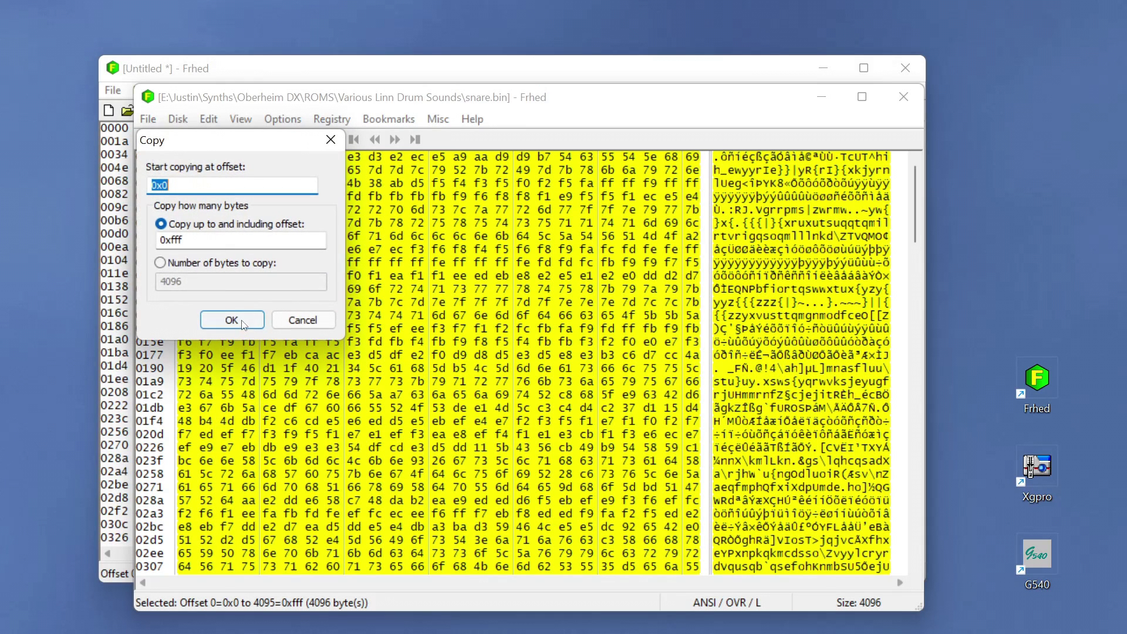
left_click(245, 323)
left_click(226, 71)
key("ctrl+v")
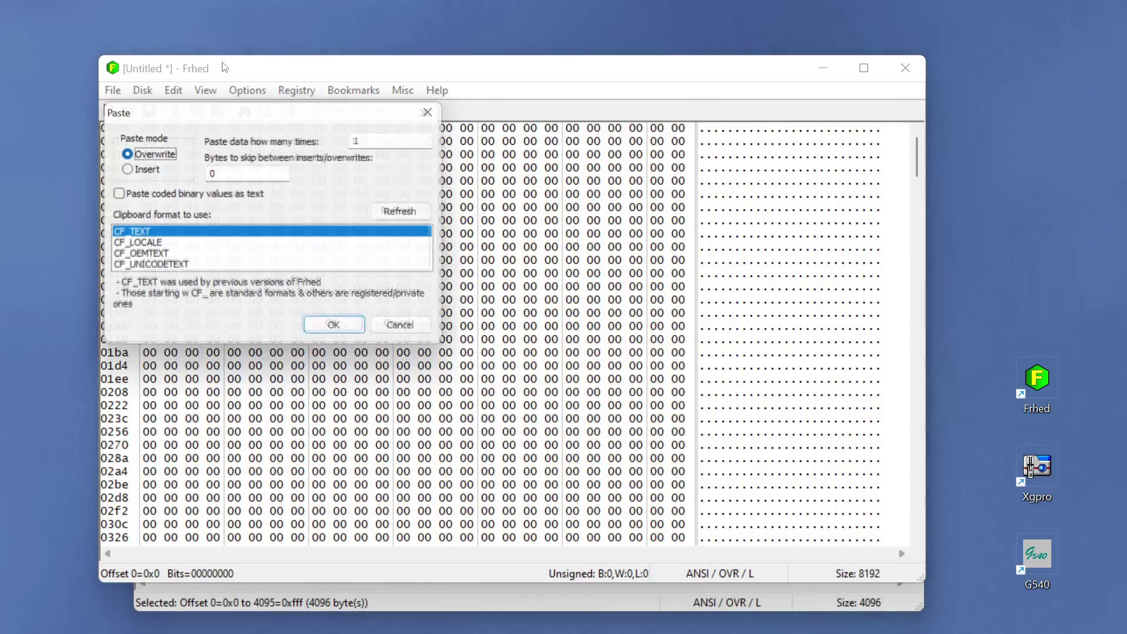
left_click(343, 333)
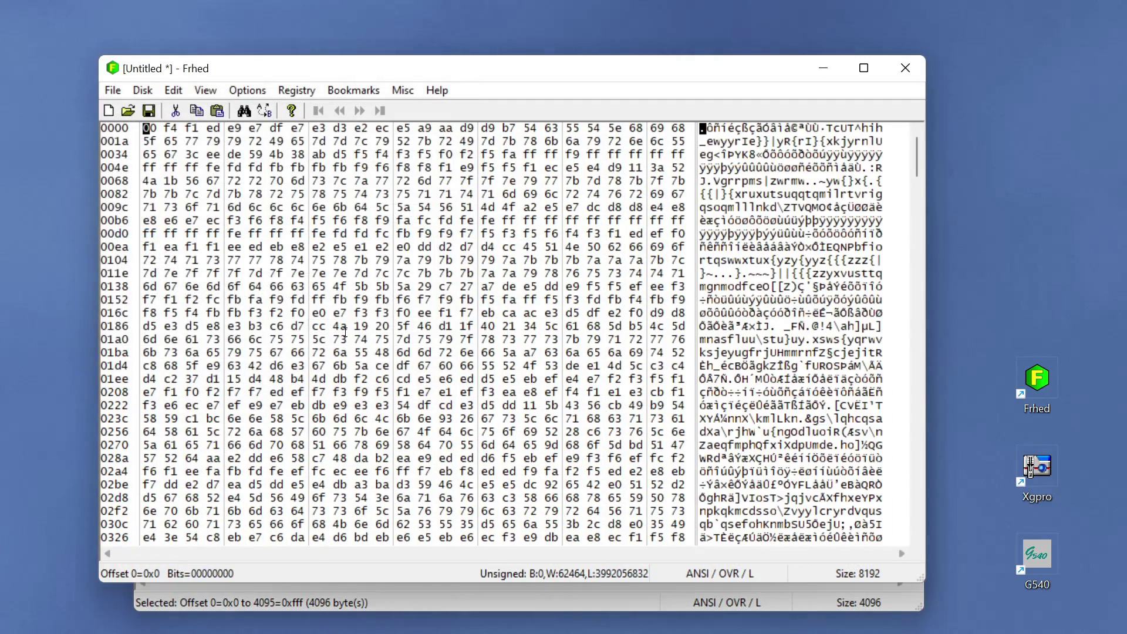